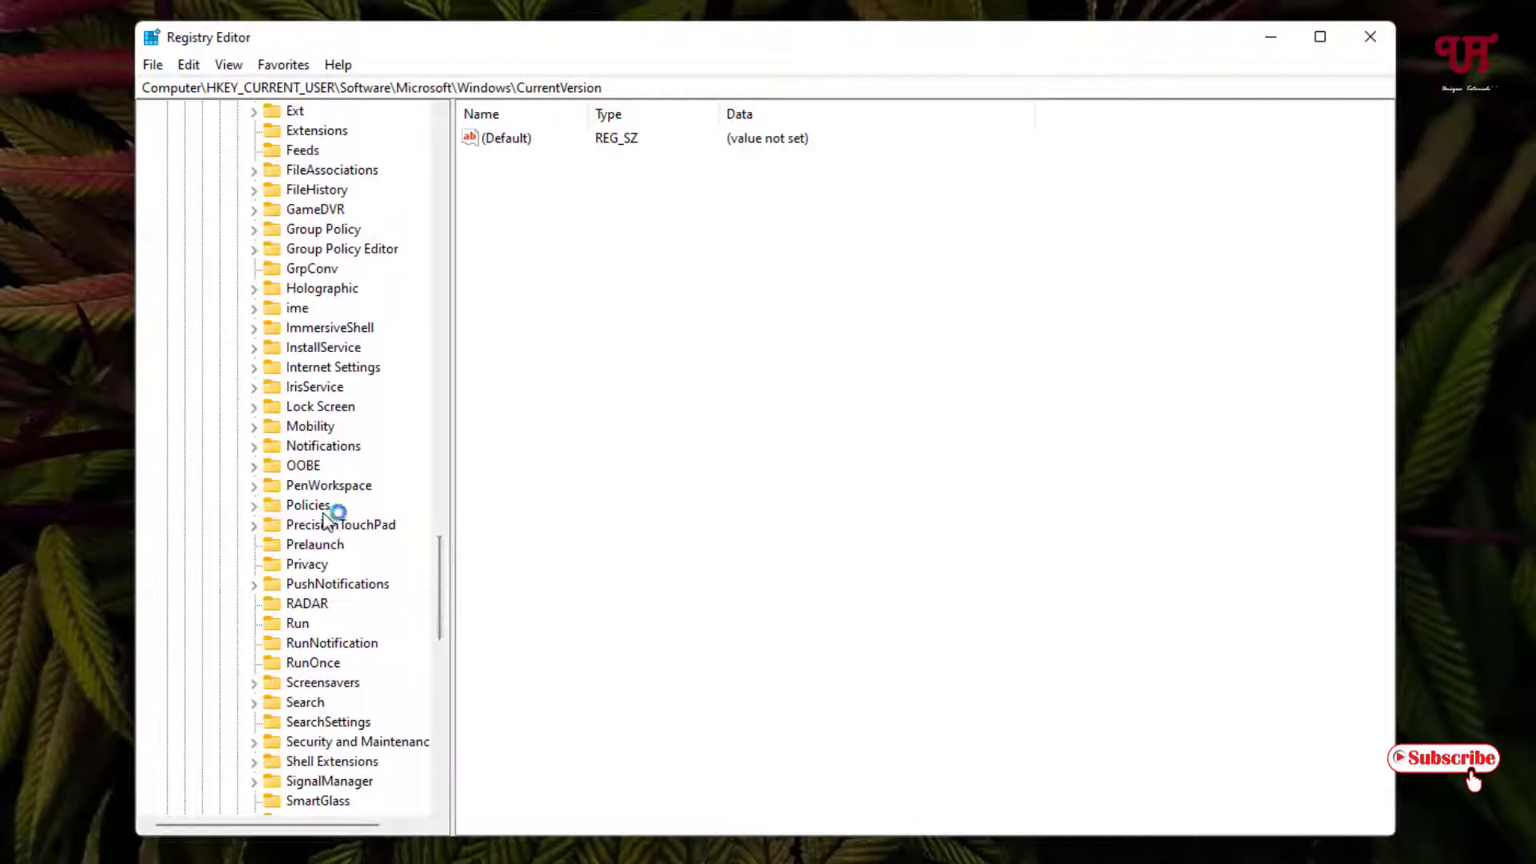
Step: Open the Explorer key under Policies in HKEY_CURRENT_USER\Software\Microsoft\Windows\CurrentVersion
left_click(264, 509)
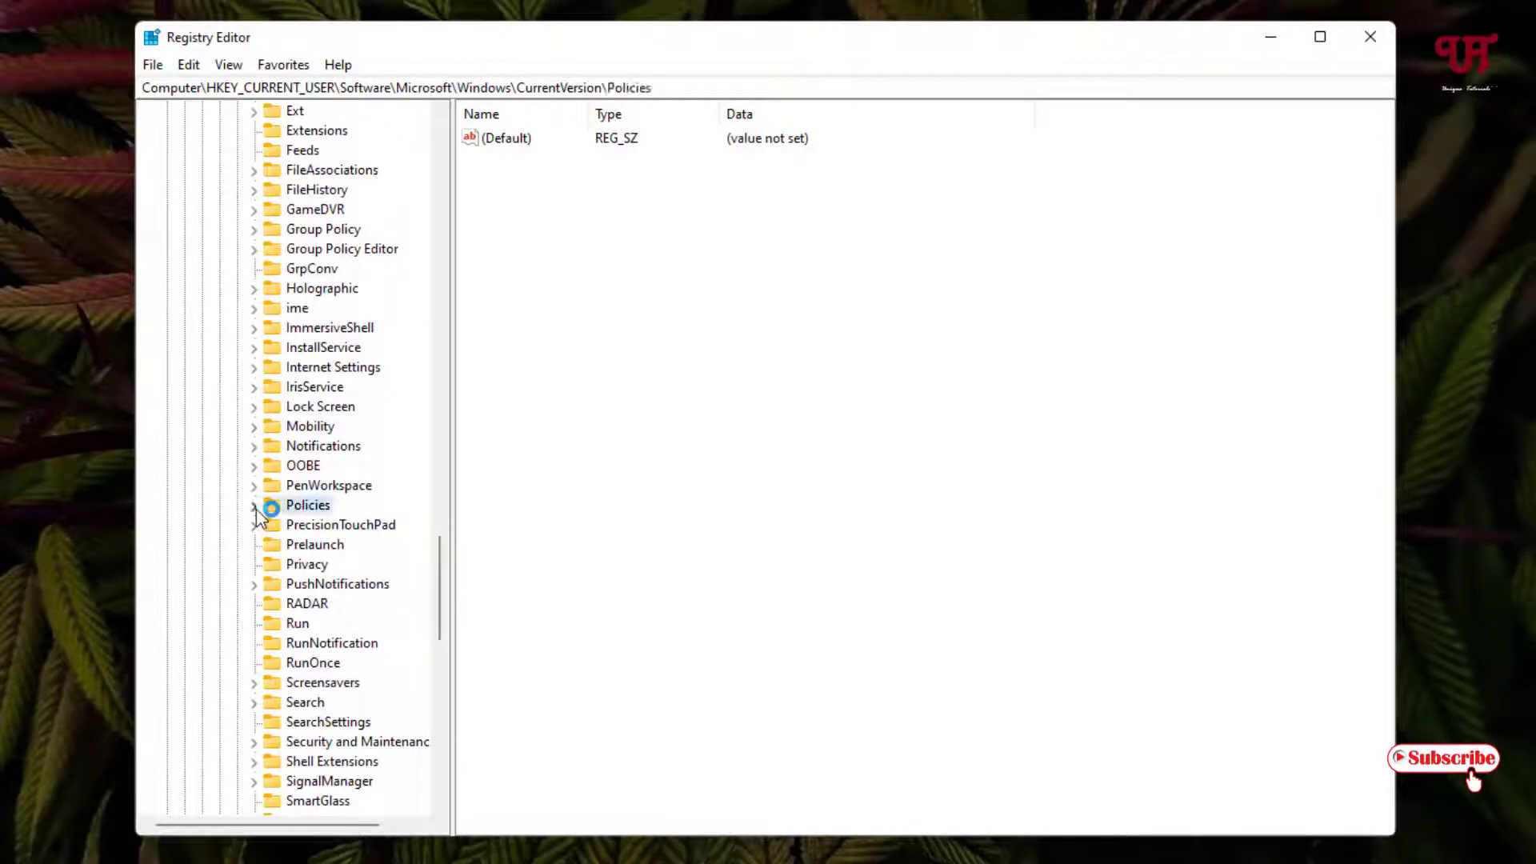
left_click(254, 506)
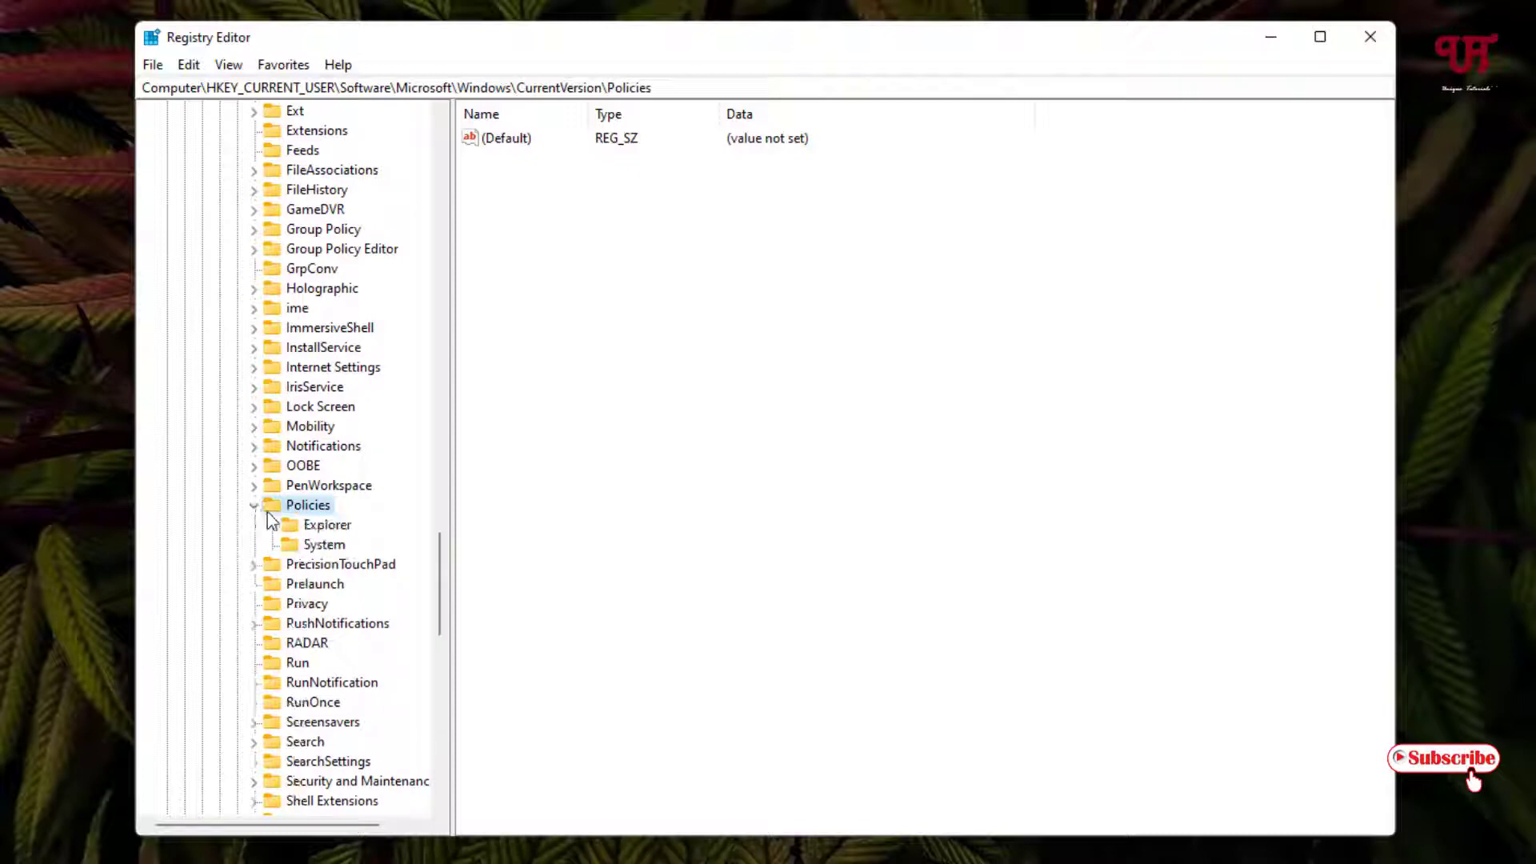
left_click(341, 533)
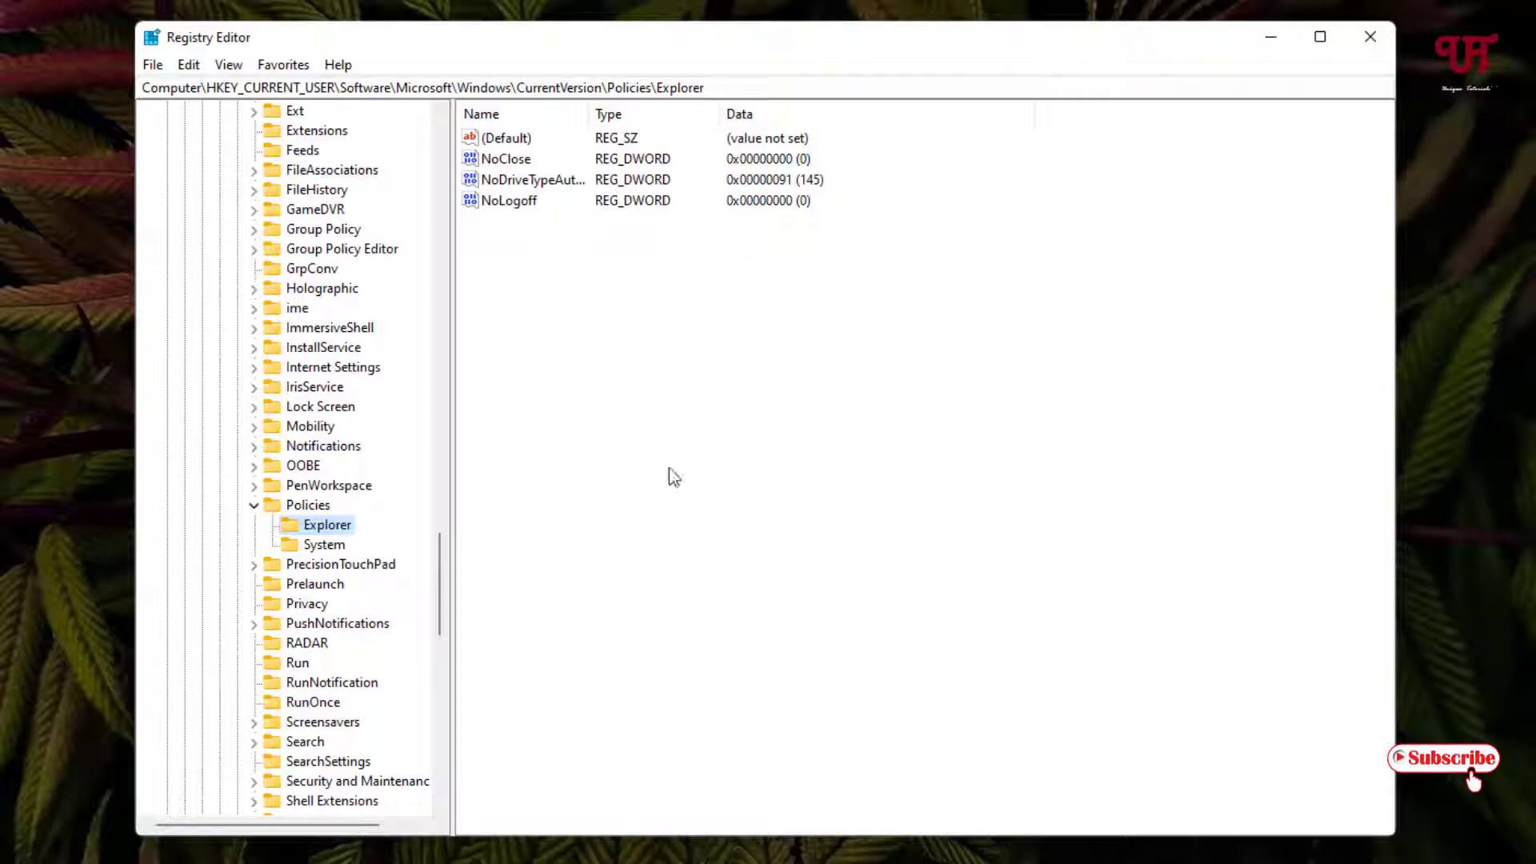
Step: Create a DWORD (32-bit) value named RecycleBinDrives in the Explorer key
right_click(683, 344)
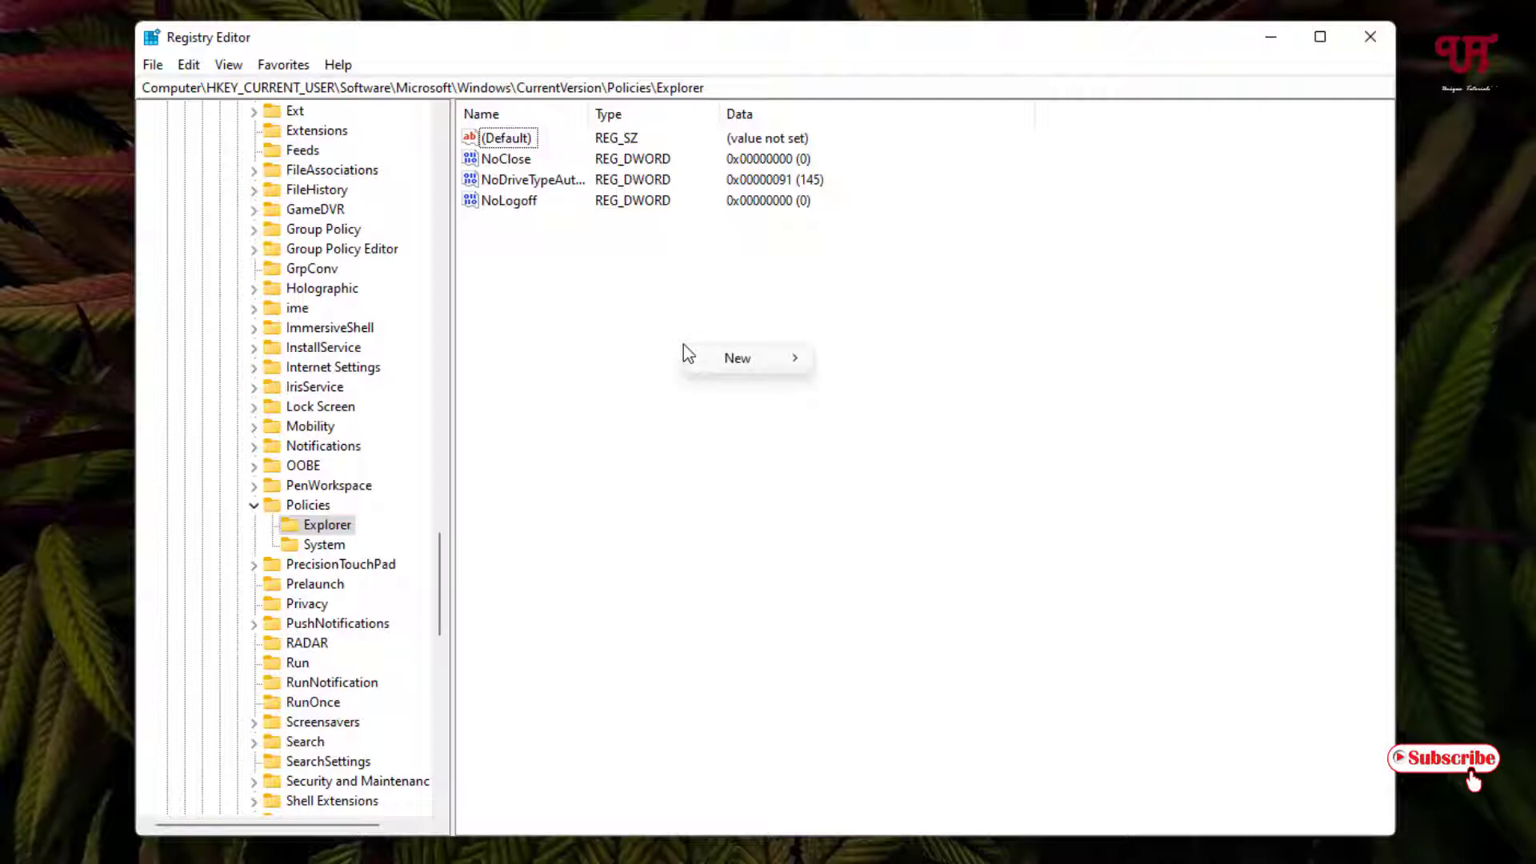
mouse_move(716, 365)
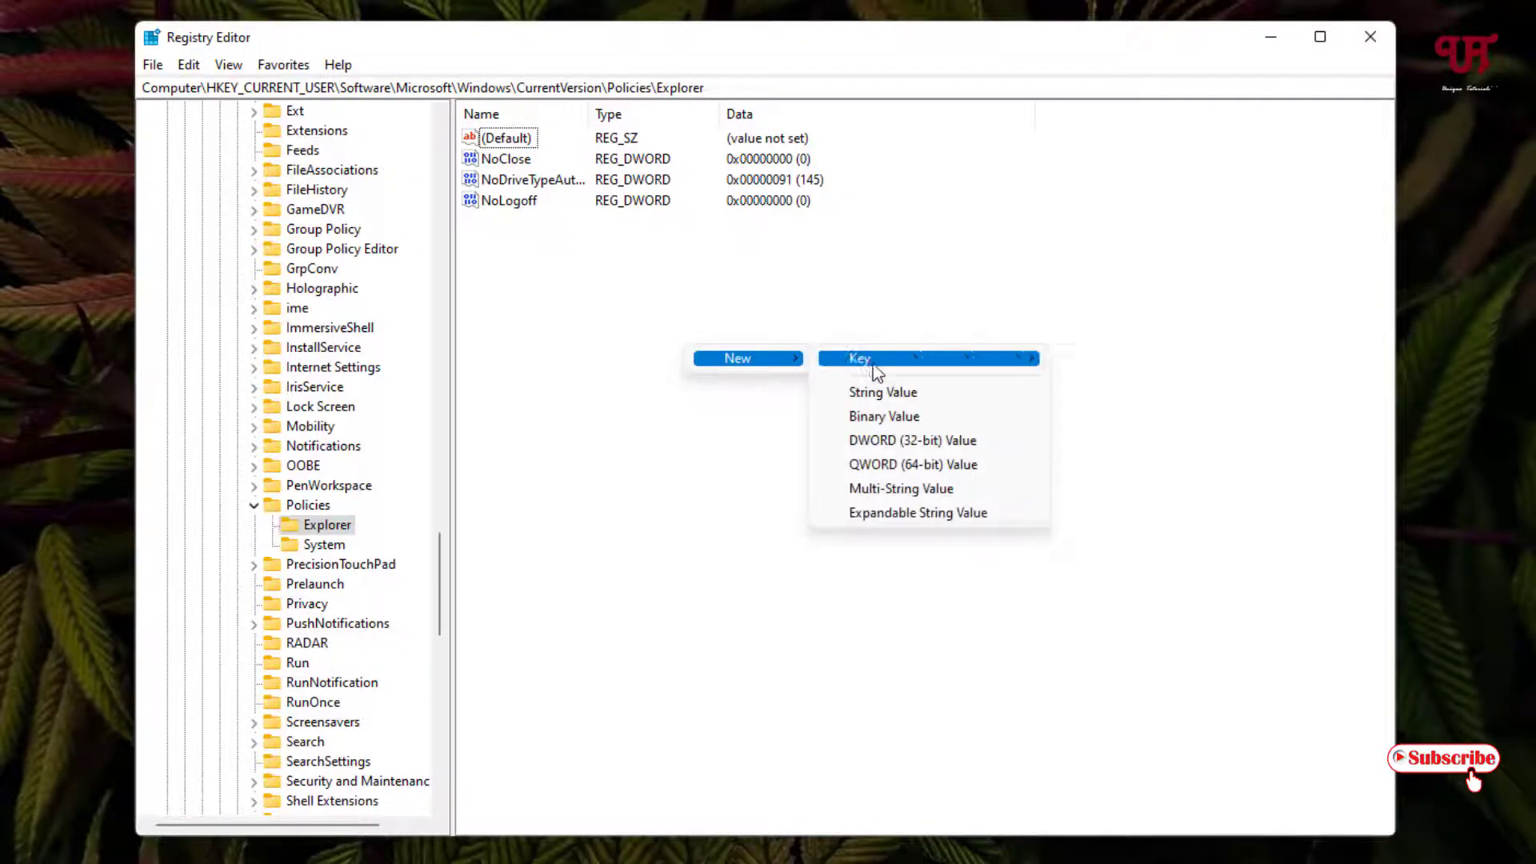
left_click(894, 442)
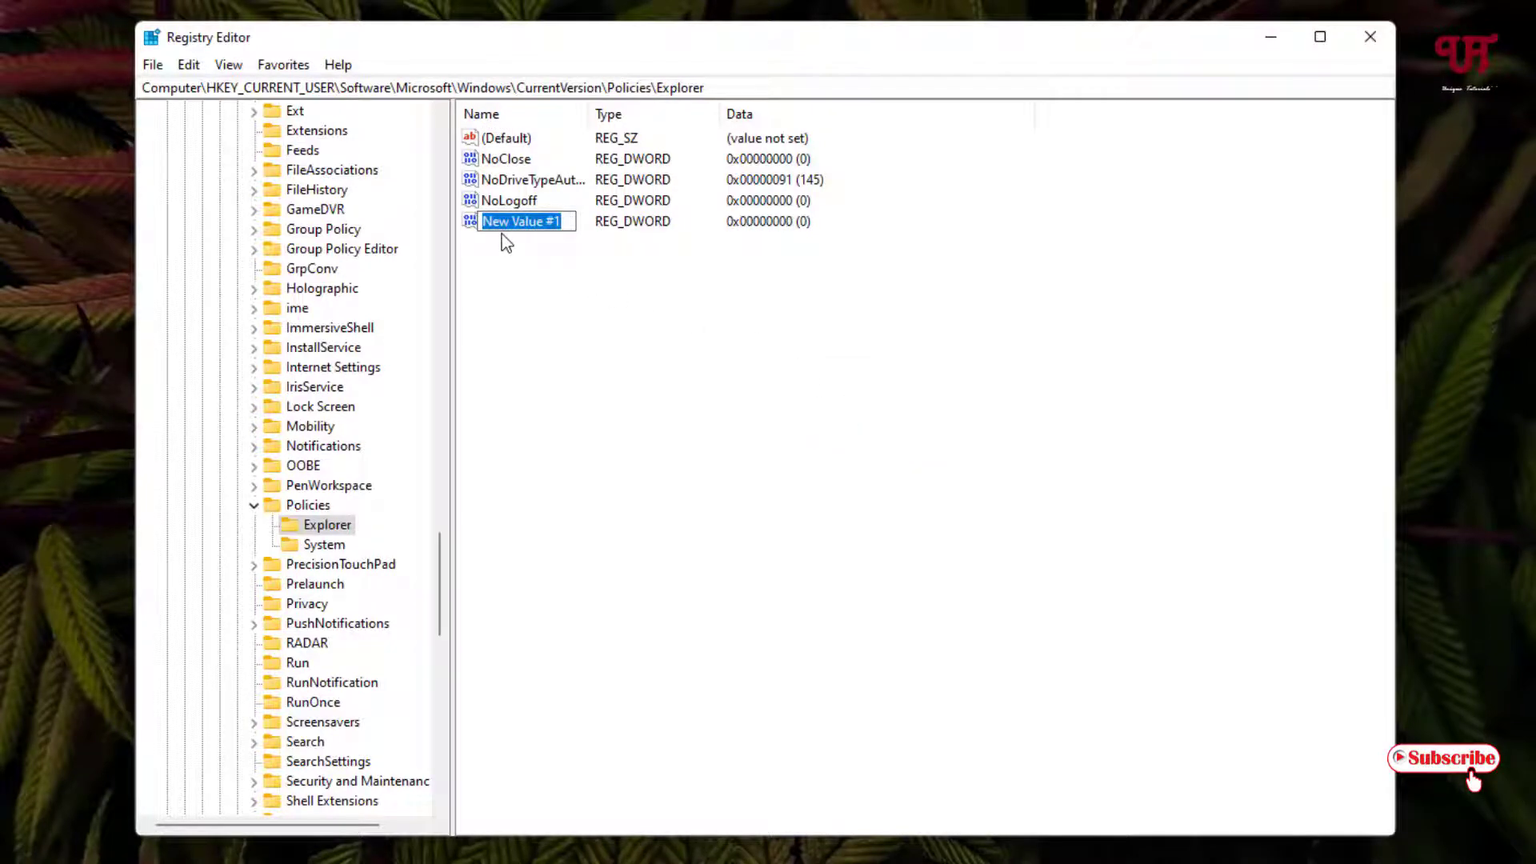
type("RecycleBinDrives")
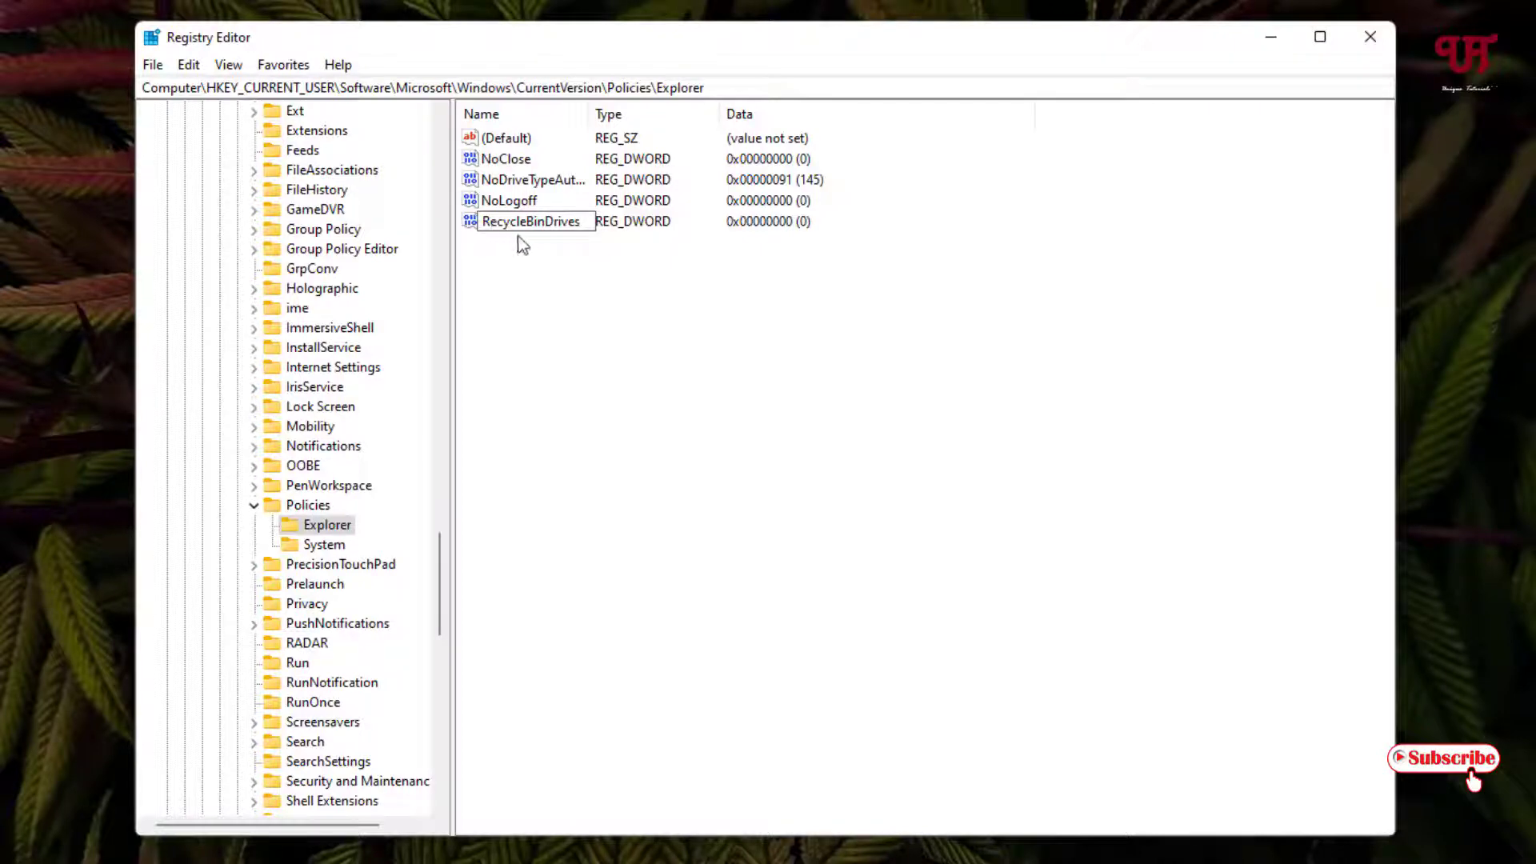
key("Return")
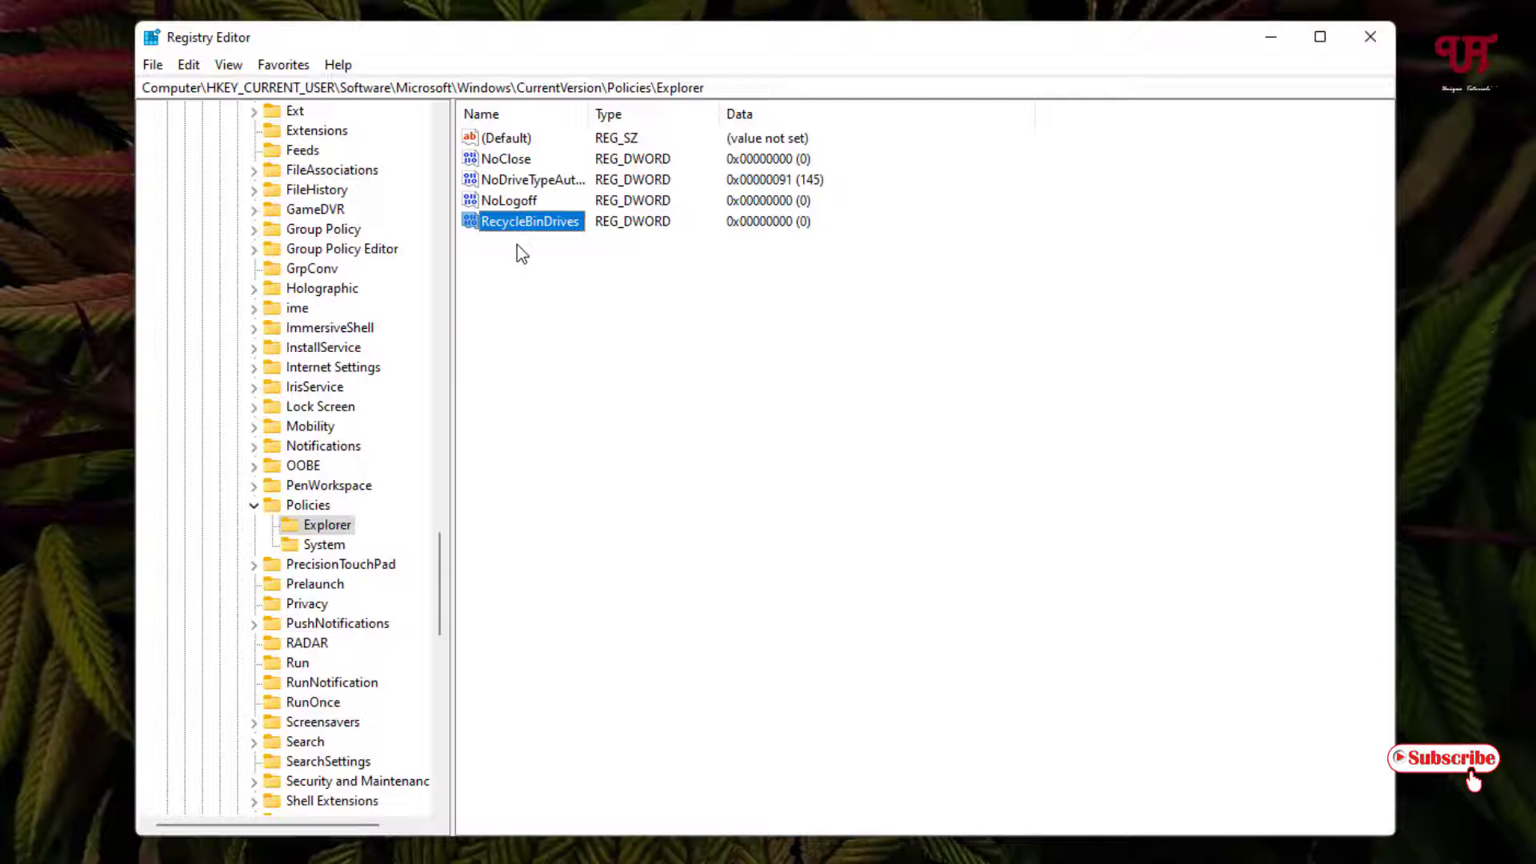
Step: Set the RecycleBinDrives value data to hexadecimal ffffffff and minimize Registry Editor
double_click(528, 227)
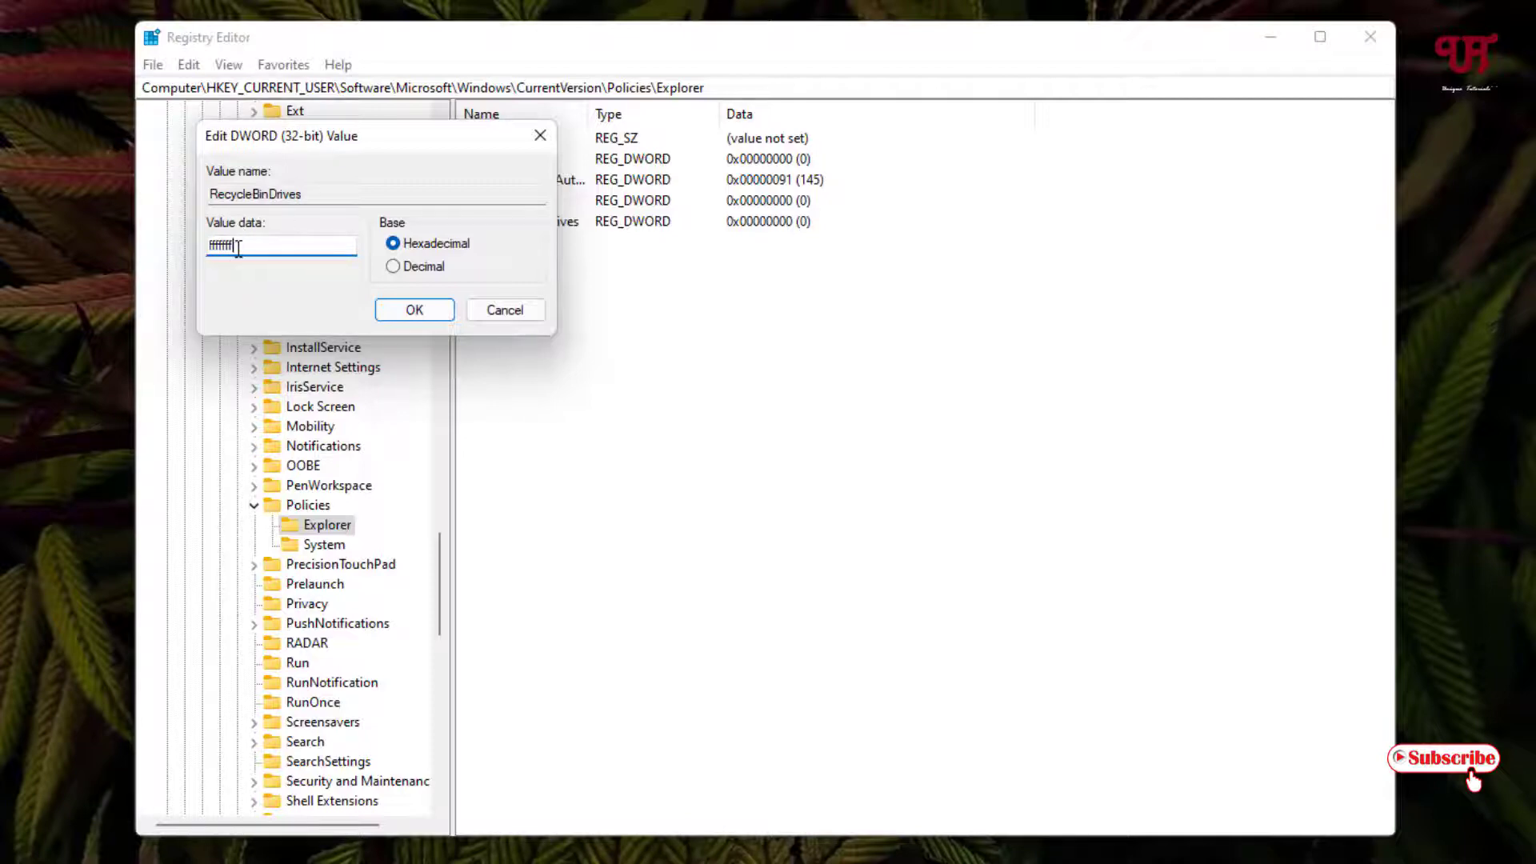
left_click_drag(240, 245, 200, 244)
key("BackSpace")
type("ffffffff")
left_click(432, 314)
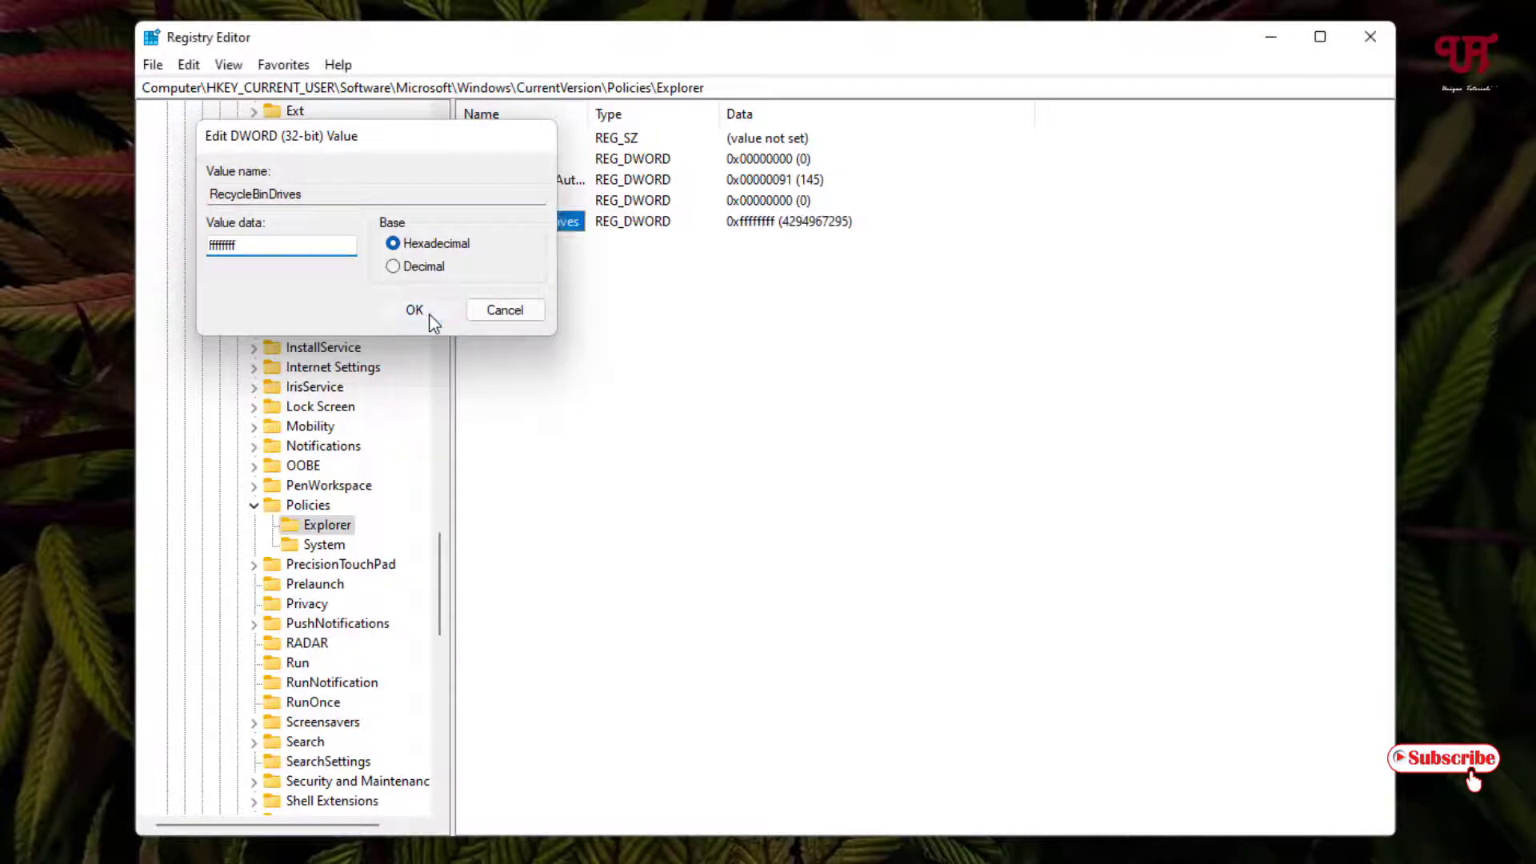
left_click(539, 331)
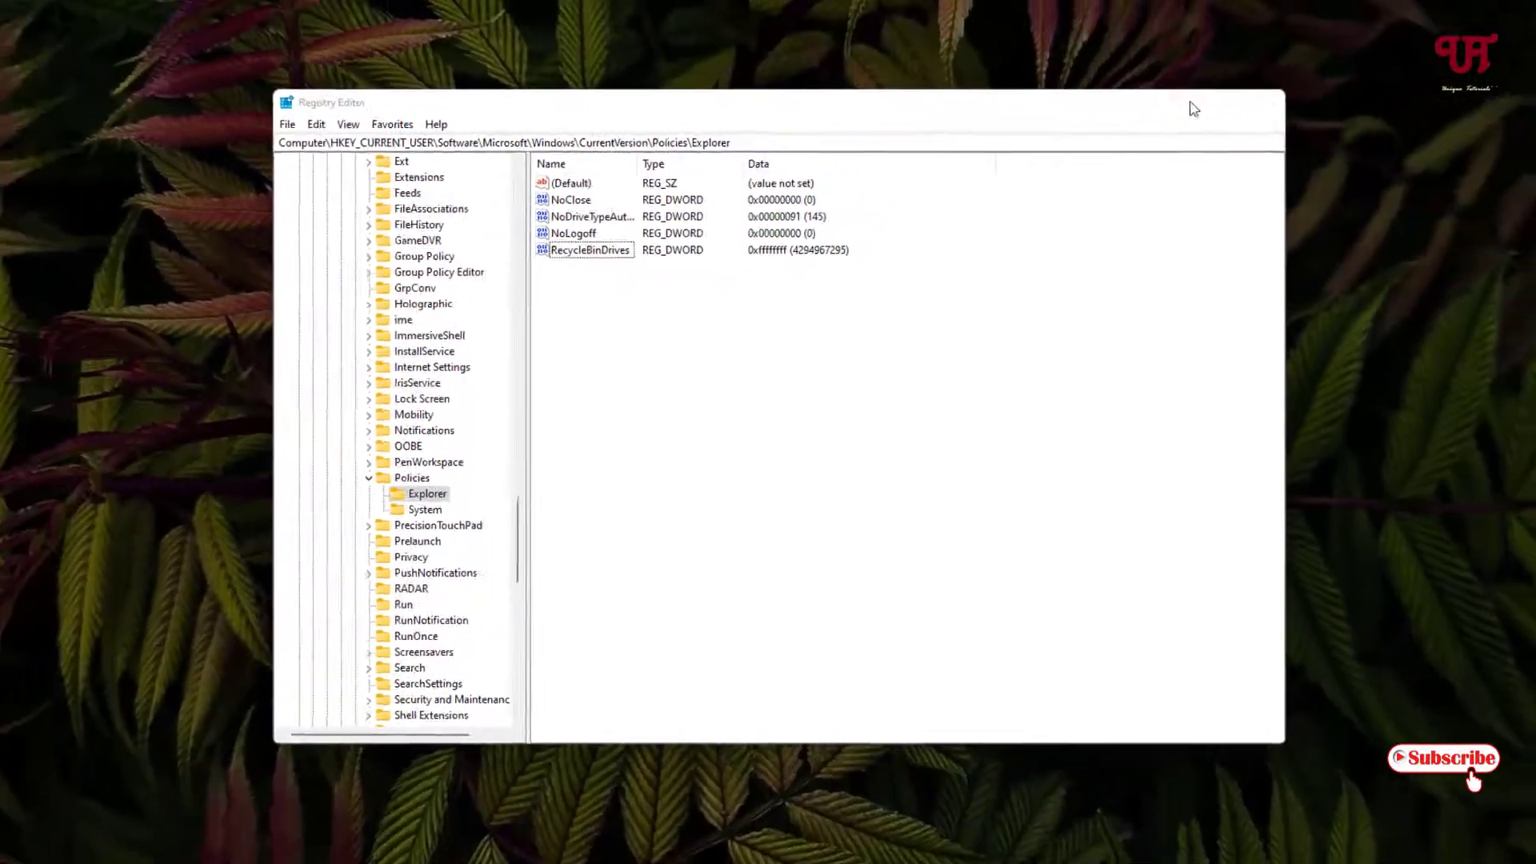
left_click(1272, 37)
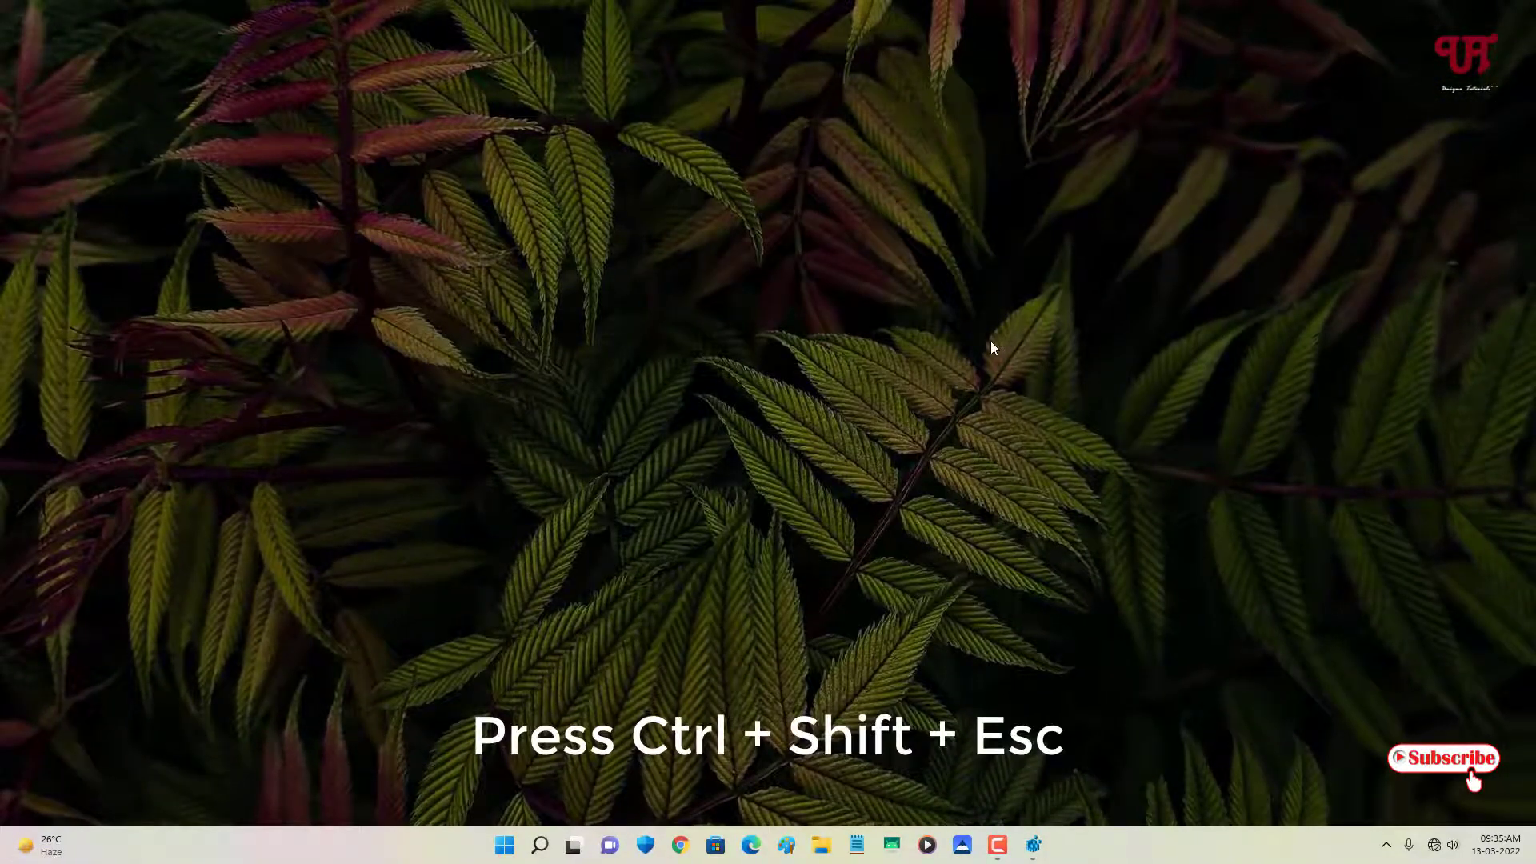
Step: Restart the Windows Explorer process in Task Manager and close Task Manager
key("ctrl+shift+Escape")
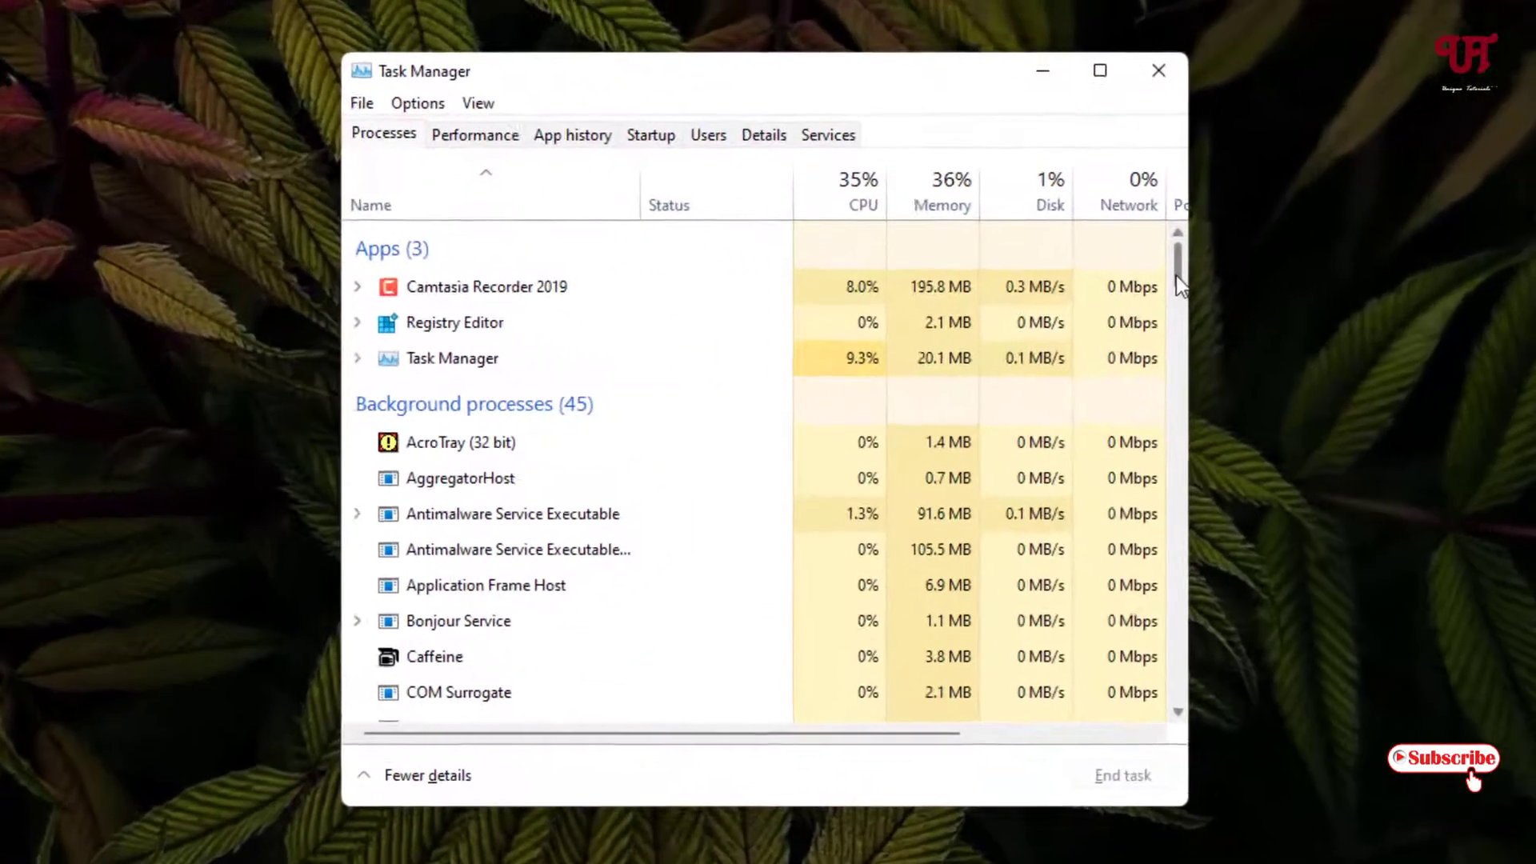
left_click_drag(1176, 276, 1177, 724)
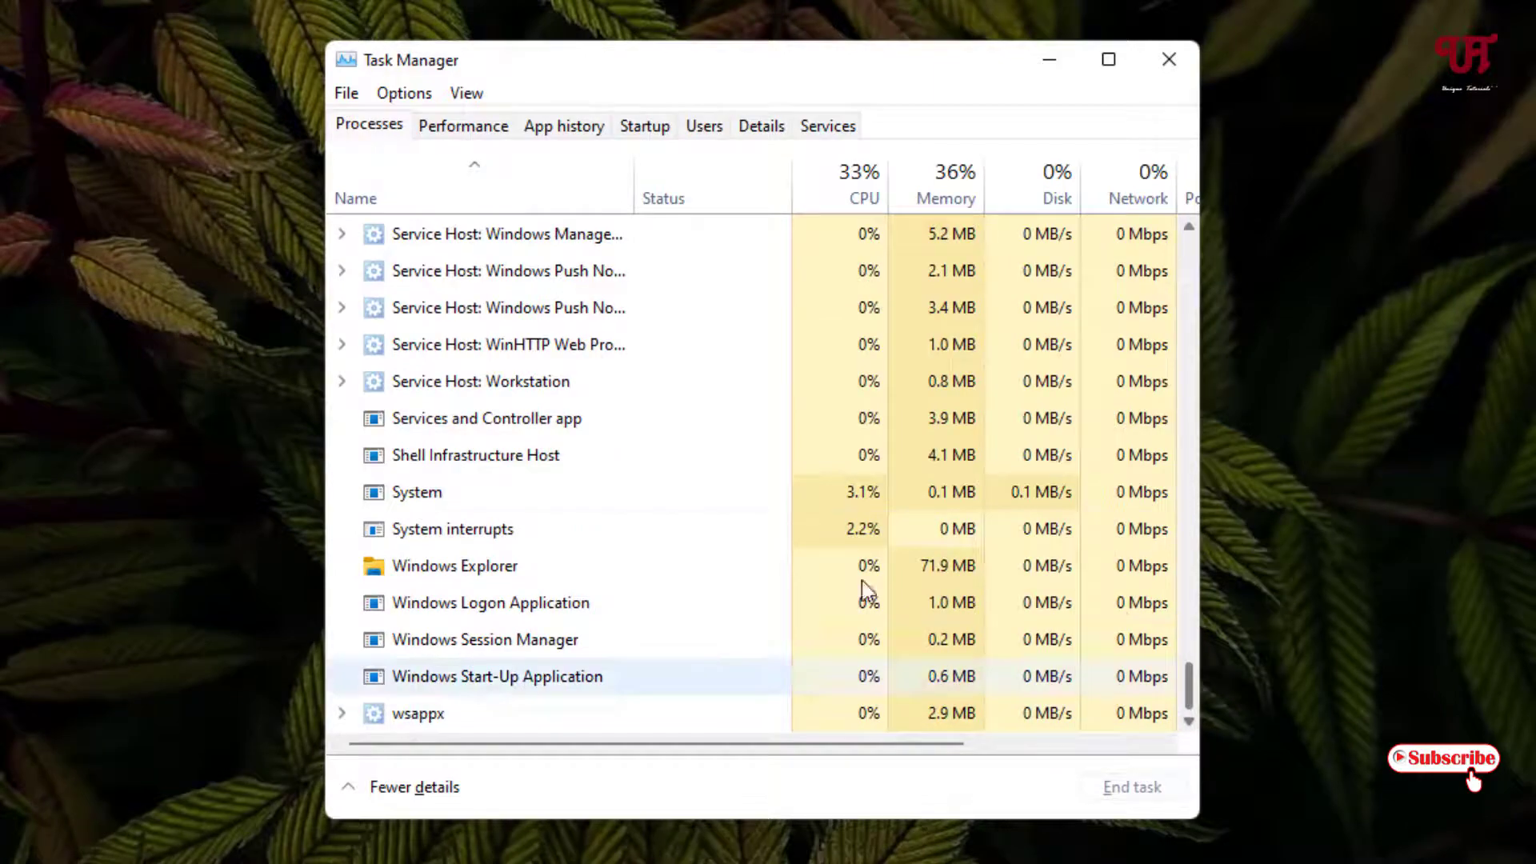
left_click(458, 564)
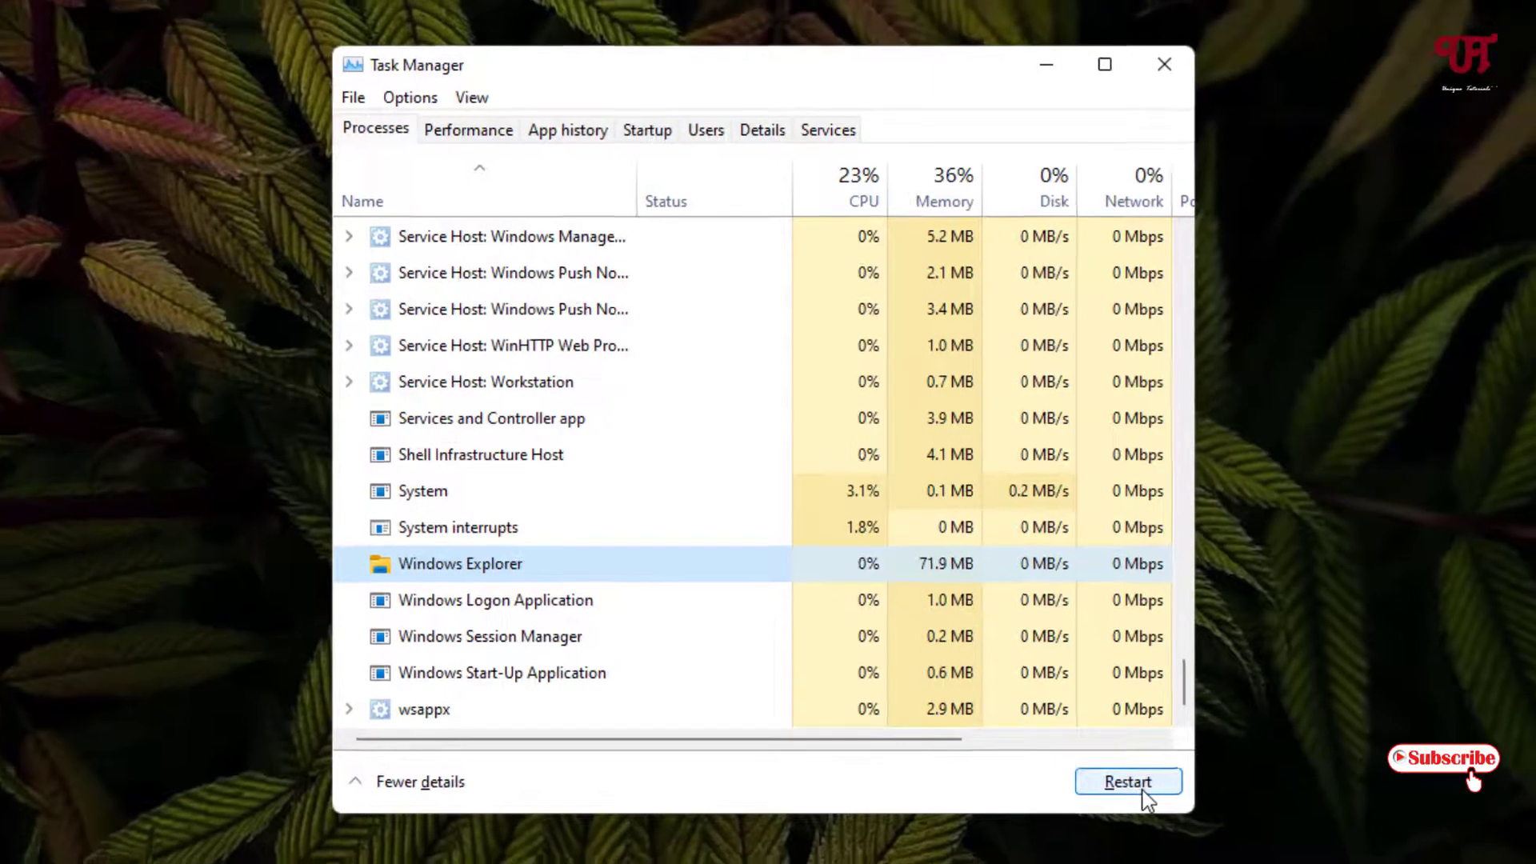
left_click(1144, 790)
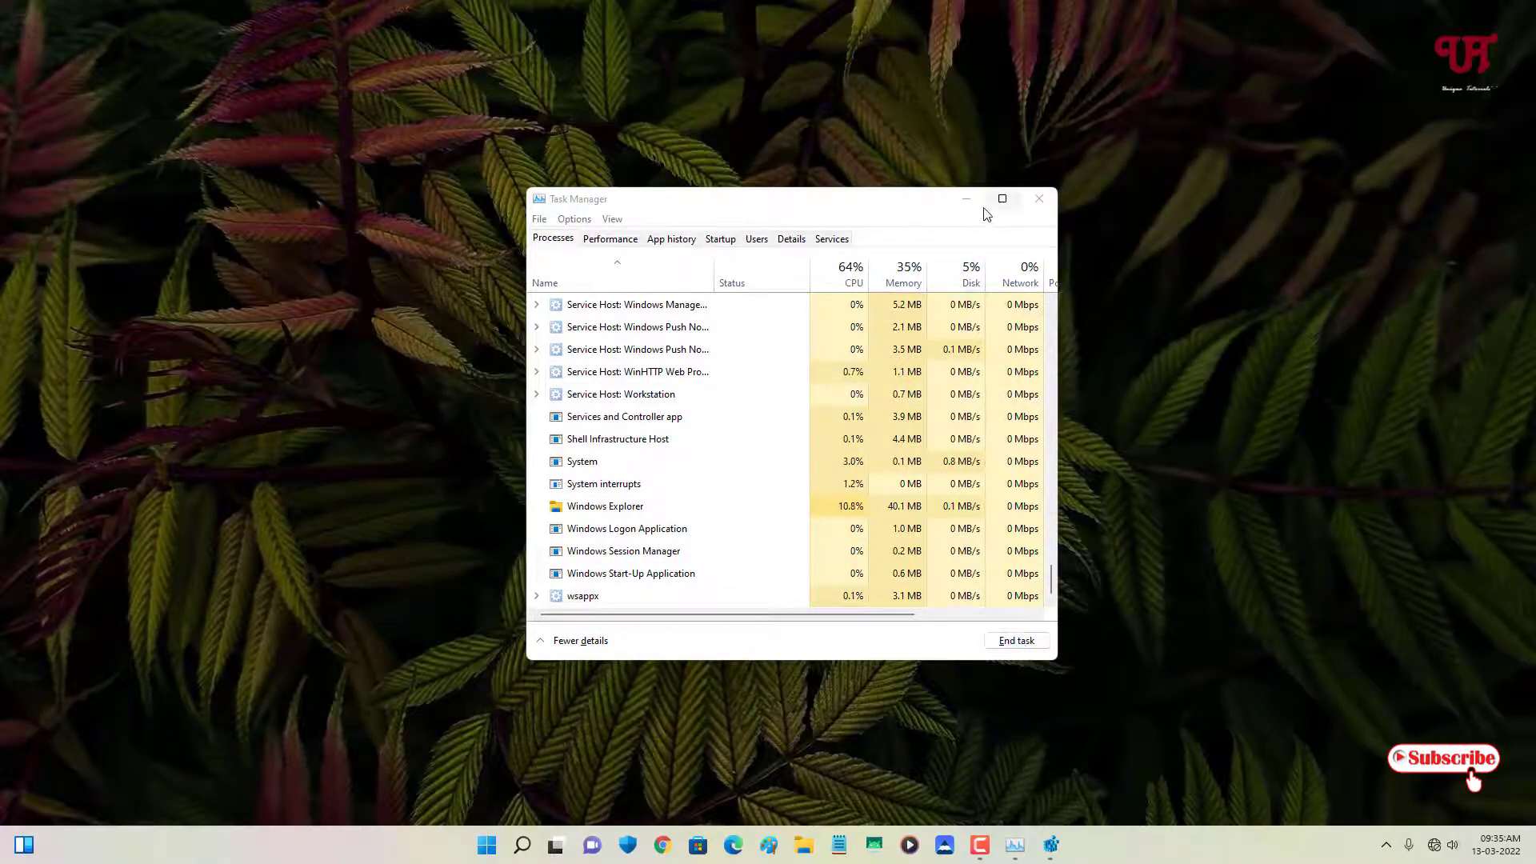
left_click(1039, 199)
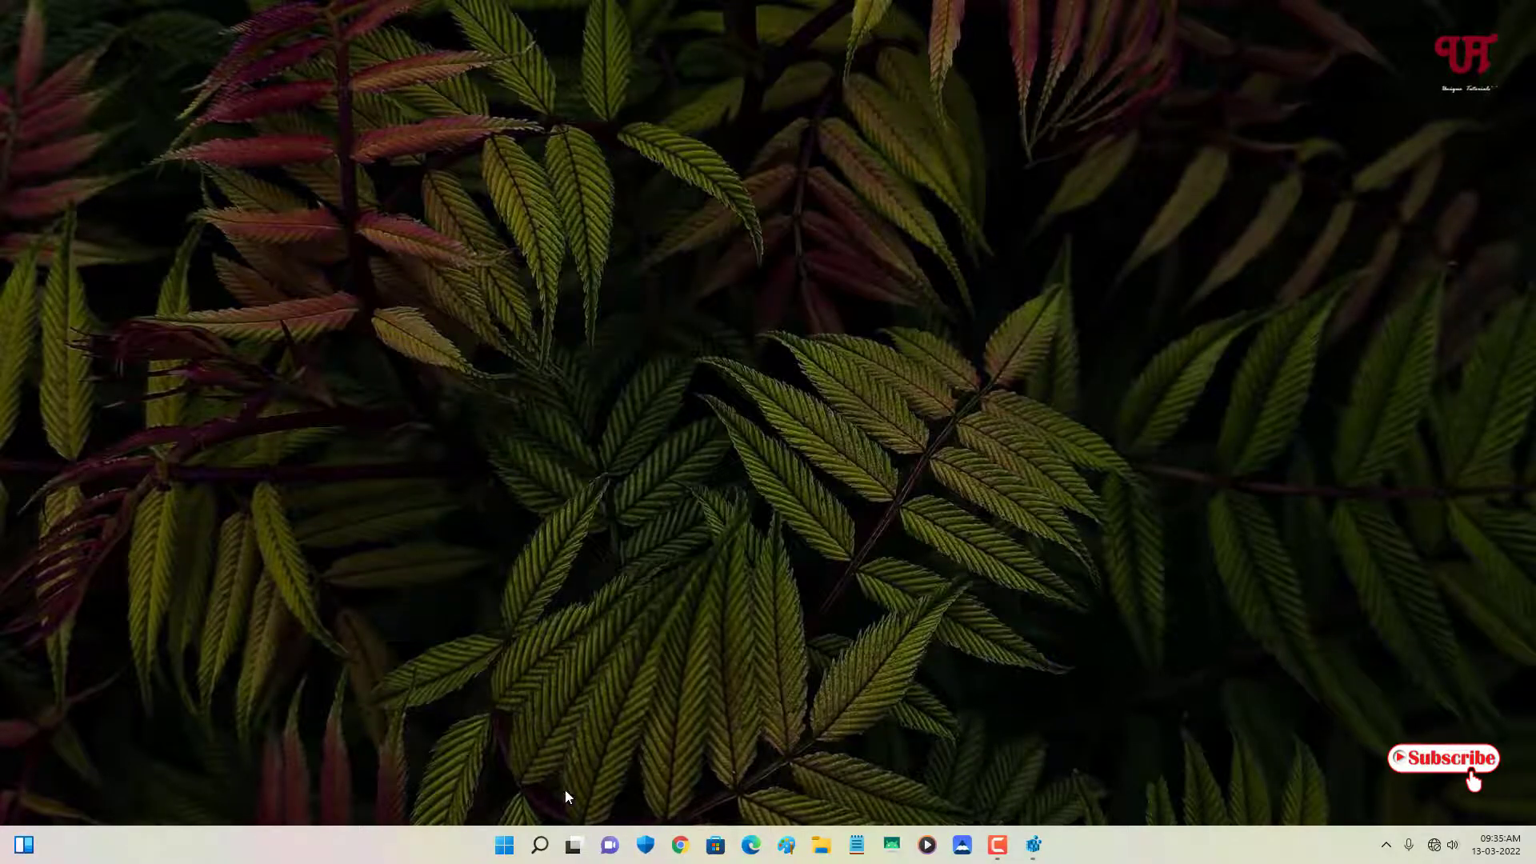
Step: Open USB Drive (E:) in File Explorer
left_click(504, 848)
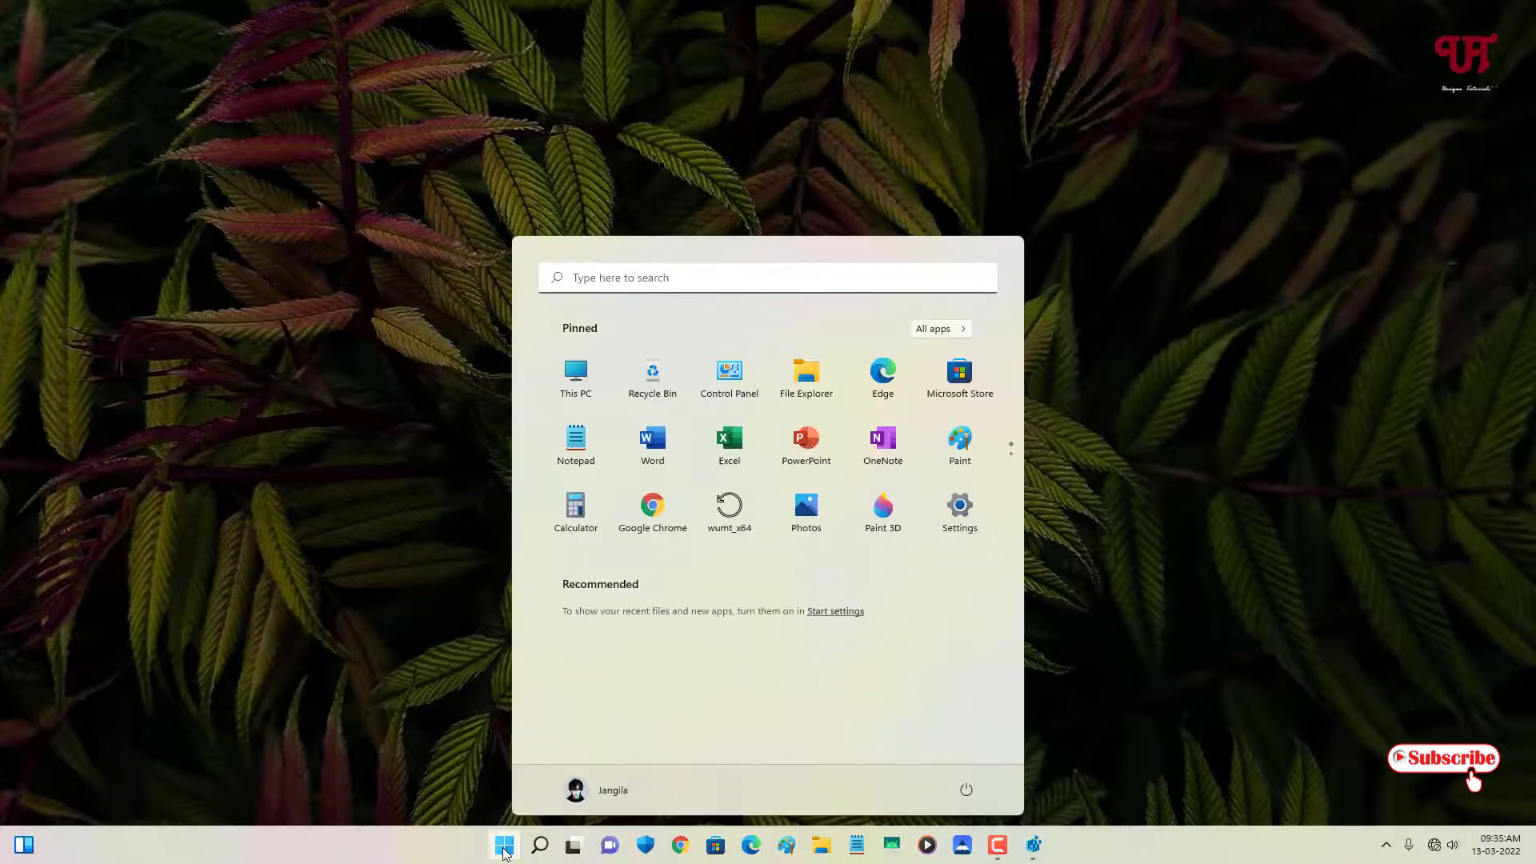
left_click(805, 382)
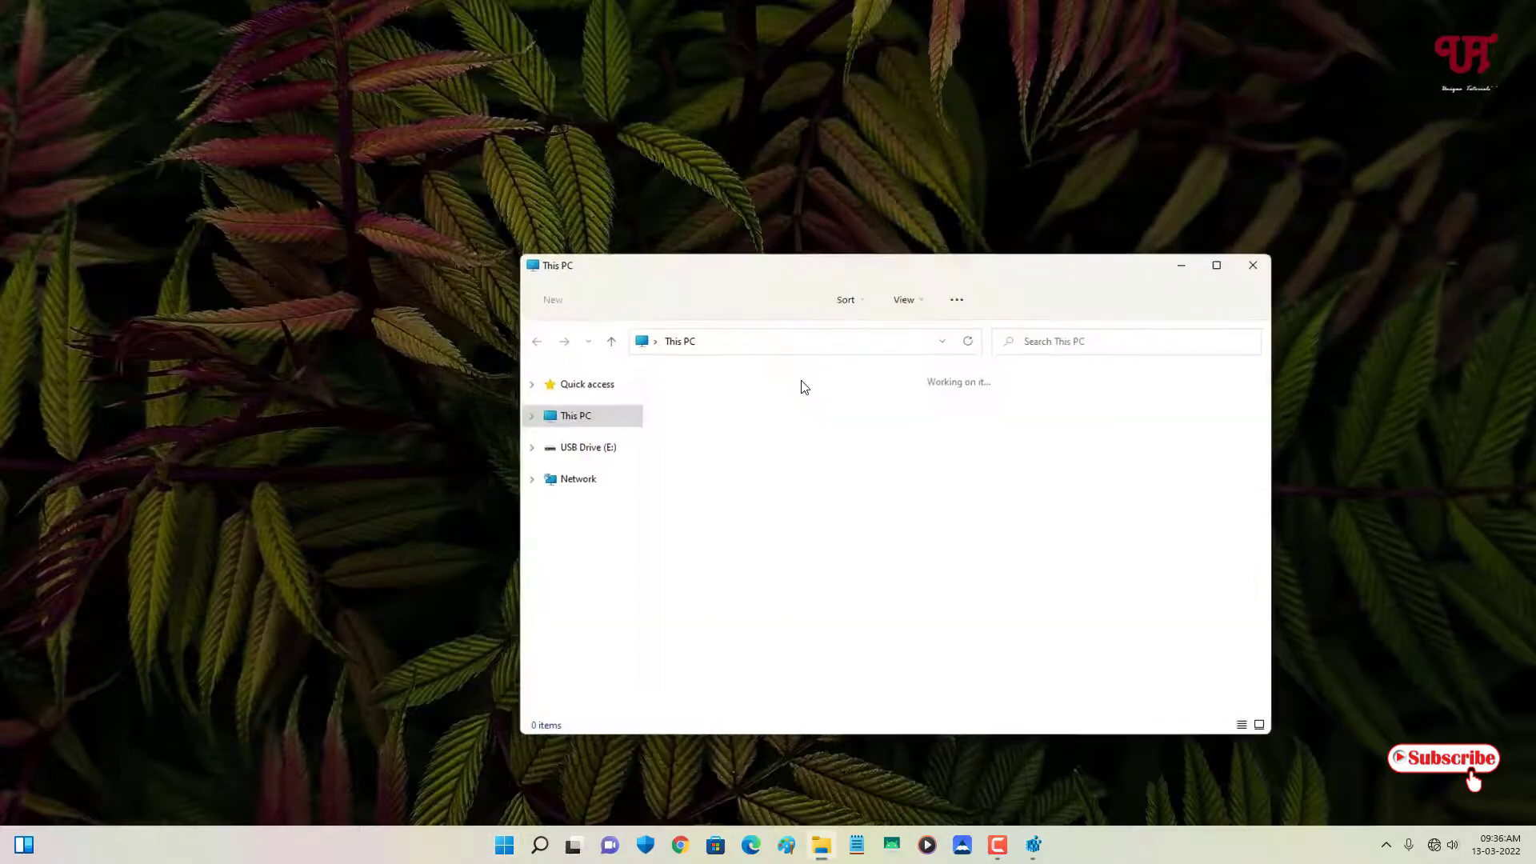
left_click(1136, 519)
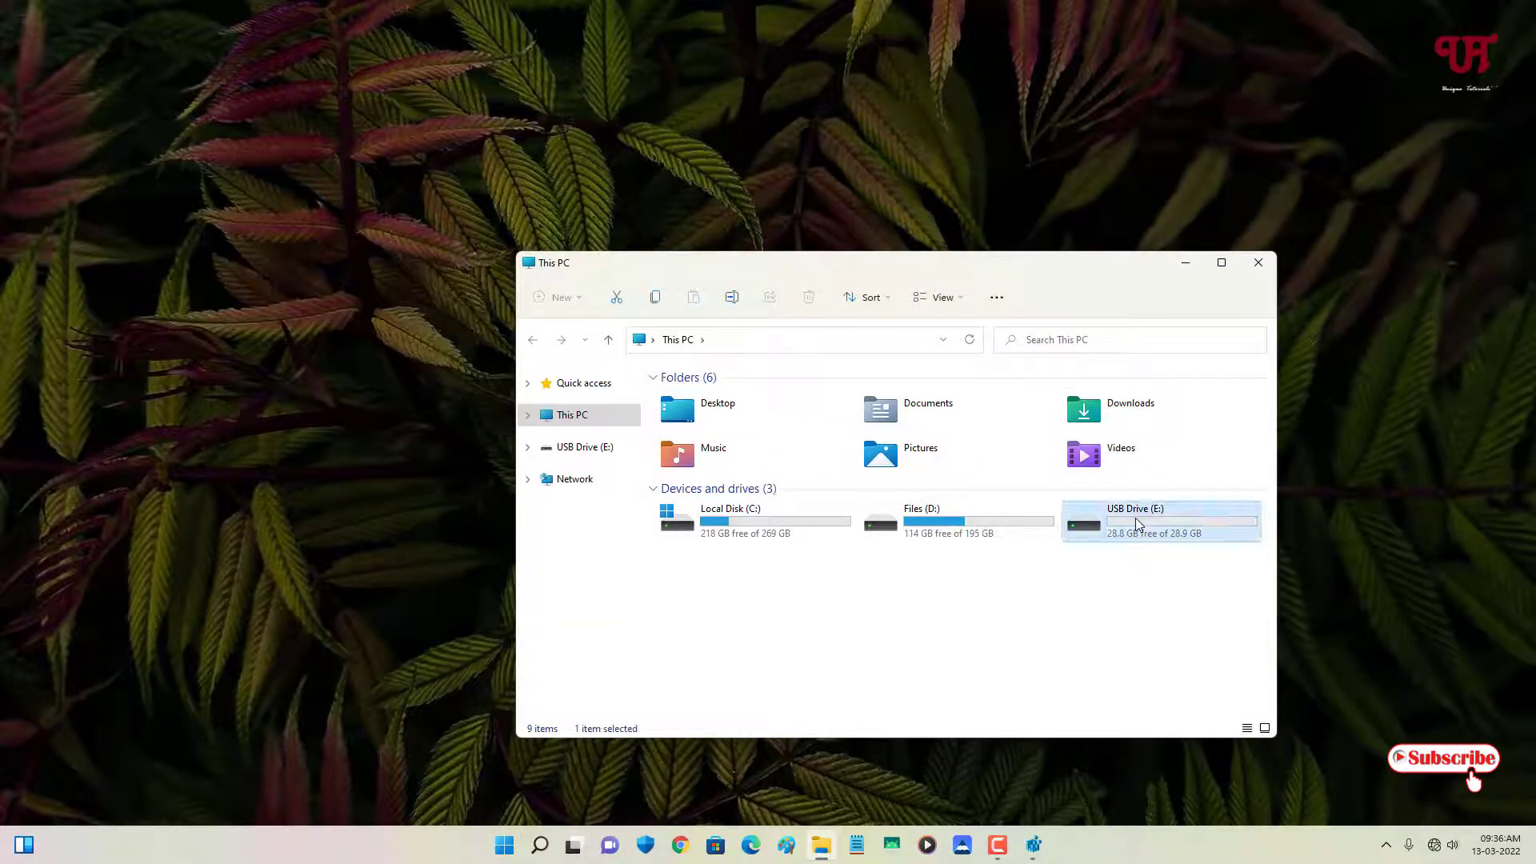
double_click(1135, 516)
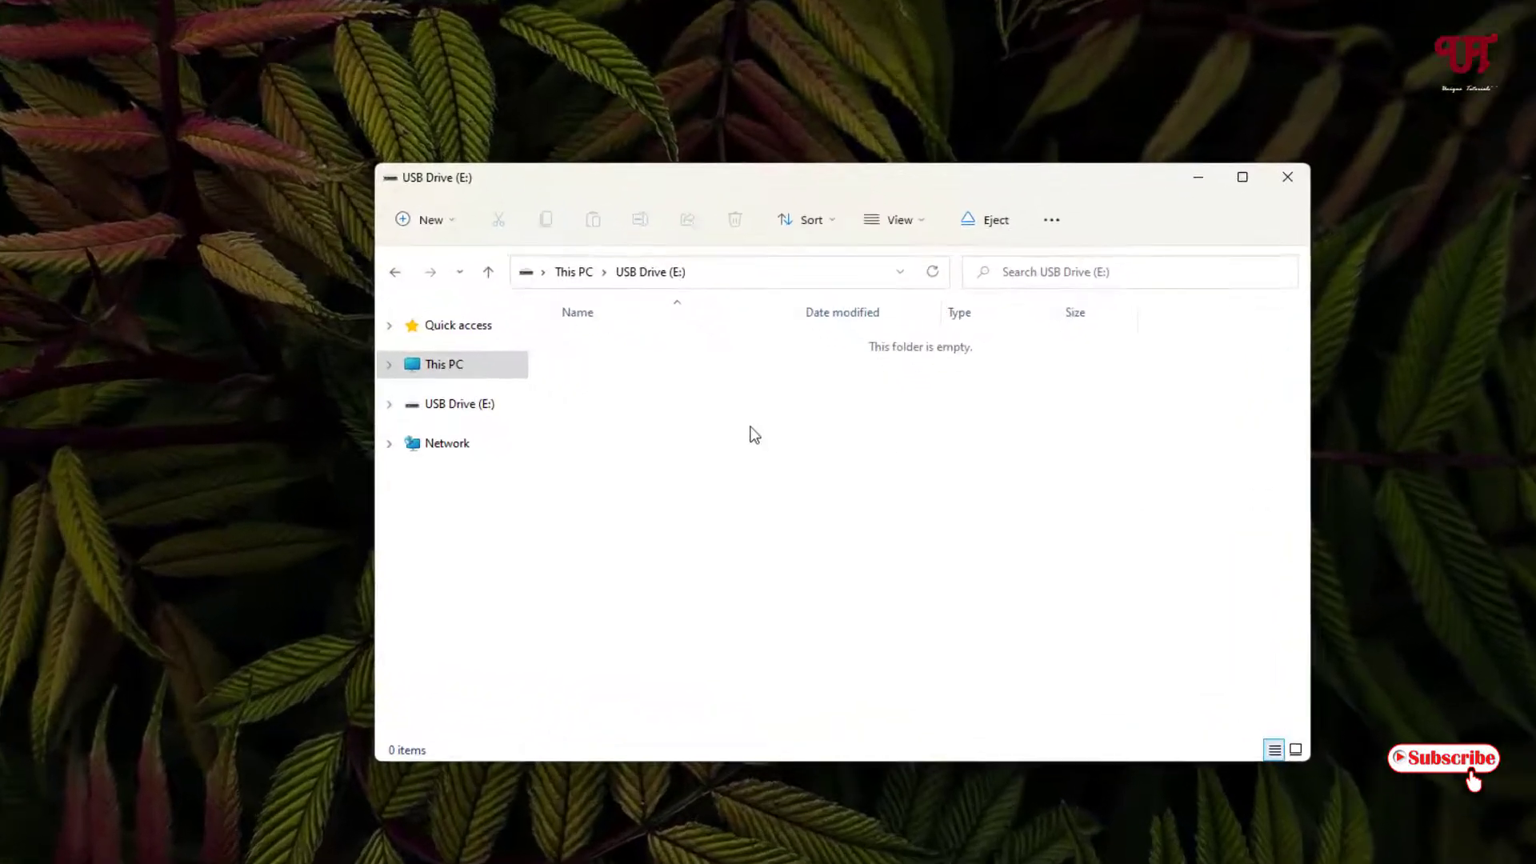
Step: Create a new folder with the default name on USB Drive (E:) and delete it
right_click(754, 435)
mouse_move(787, 557)
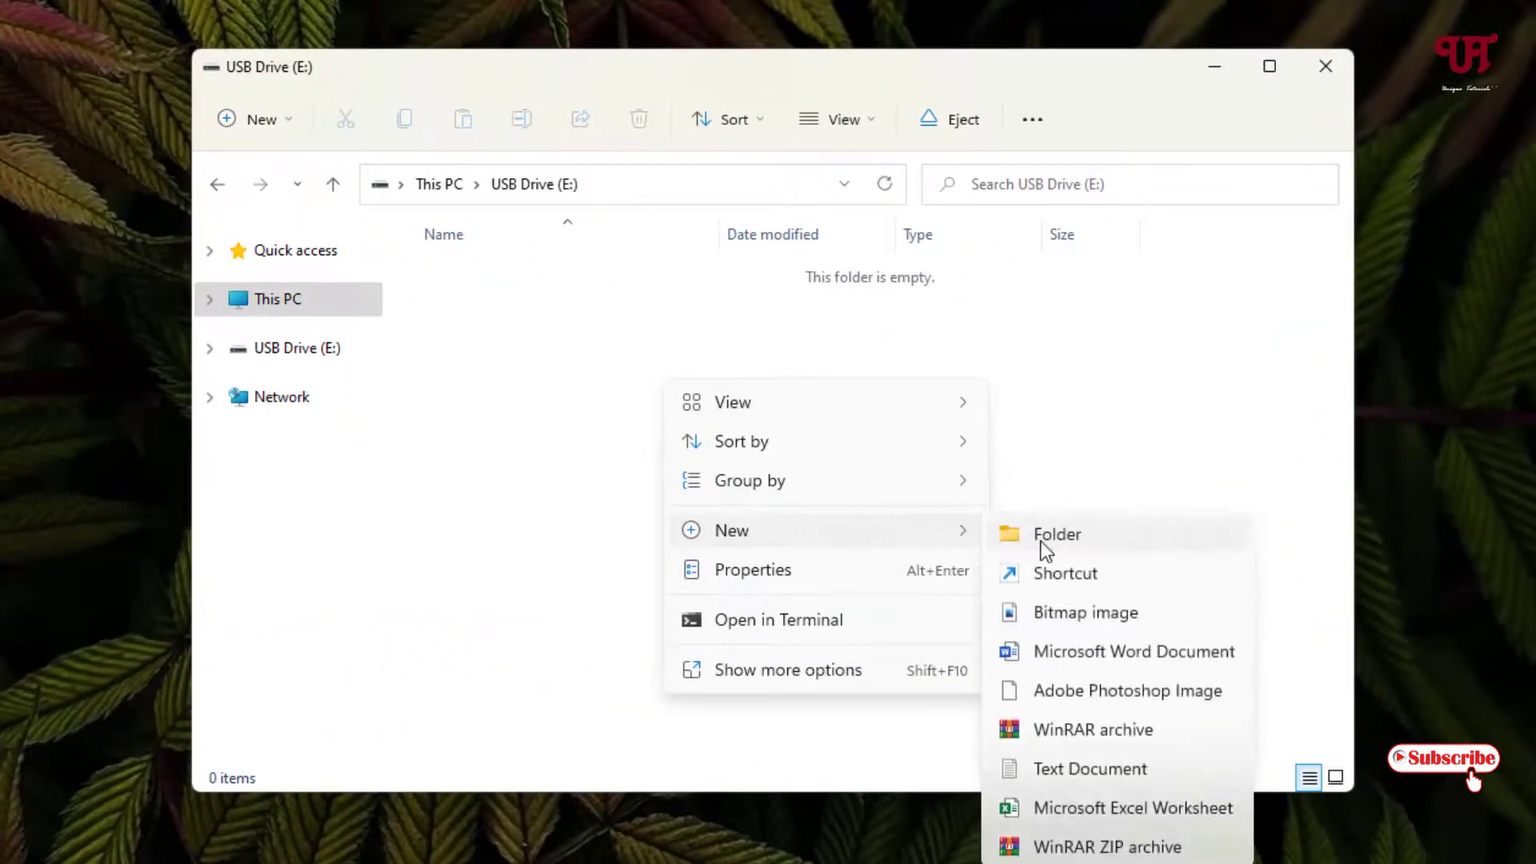
left_click(1045, 551)
left_click(720, 419)
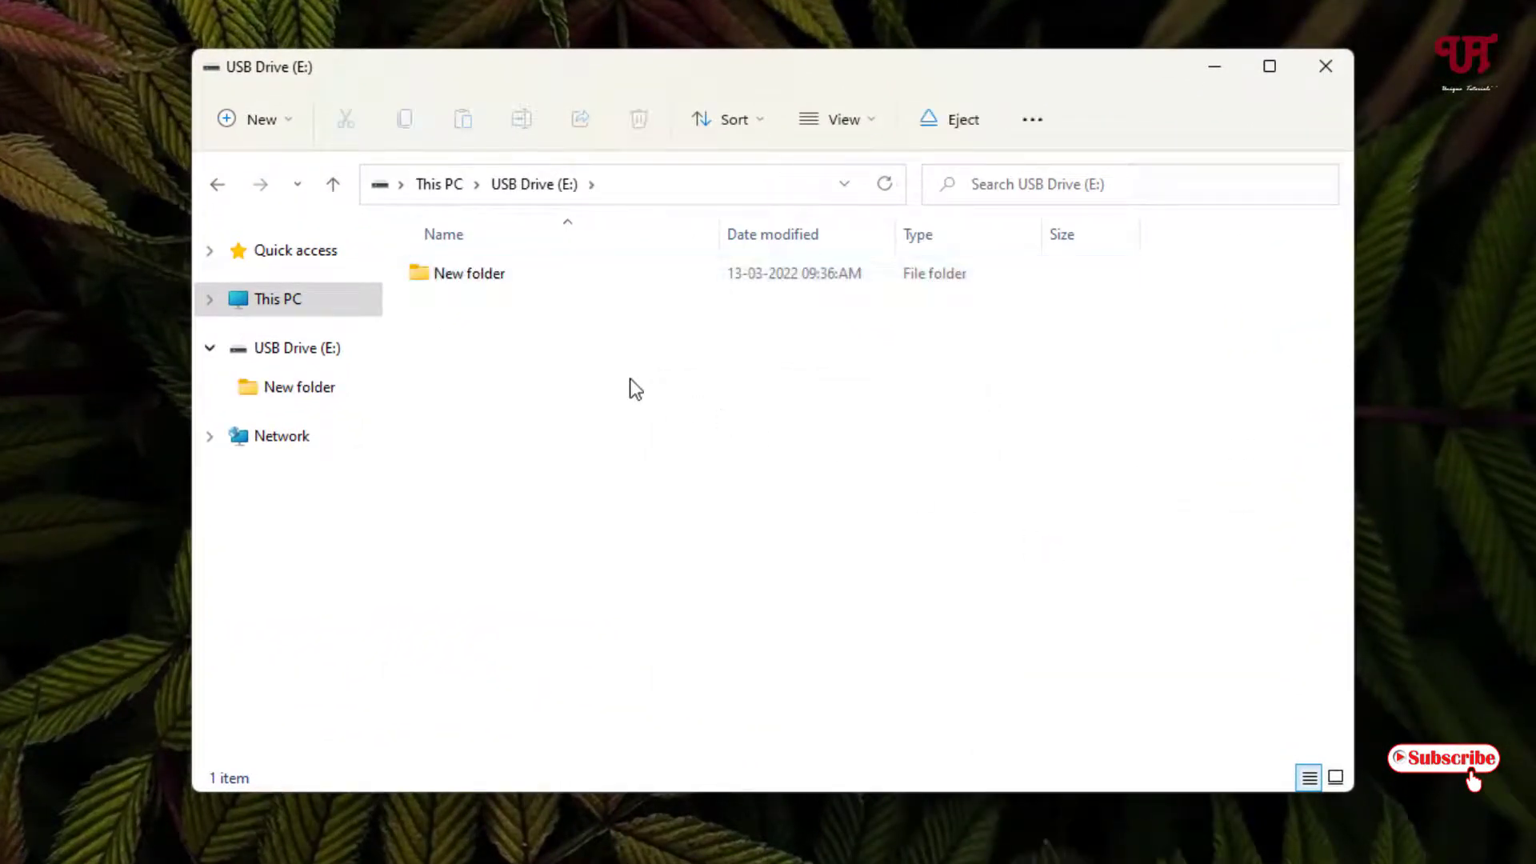
left_click(504, 278)
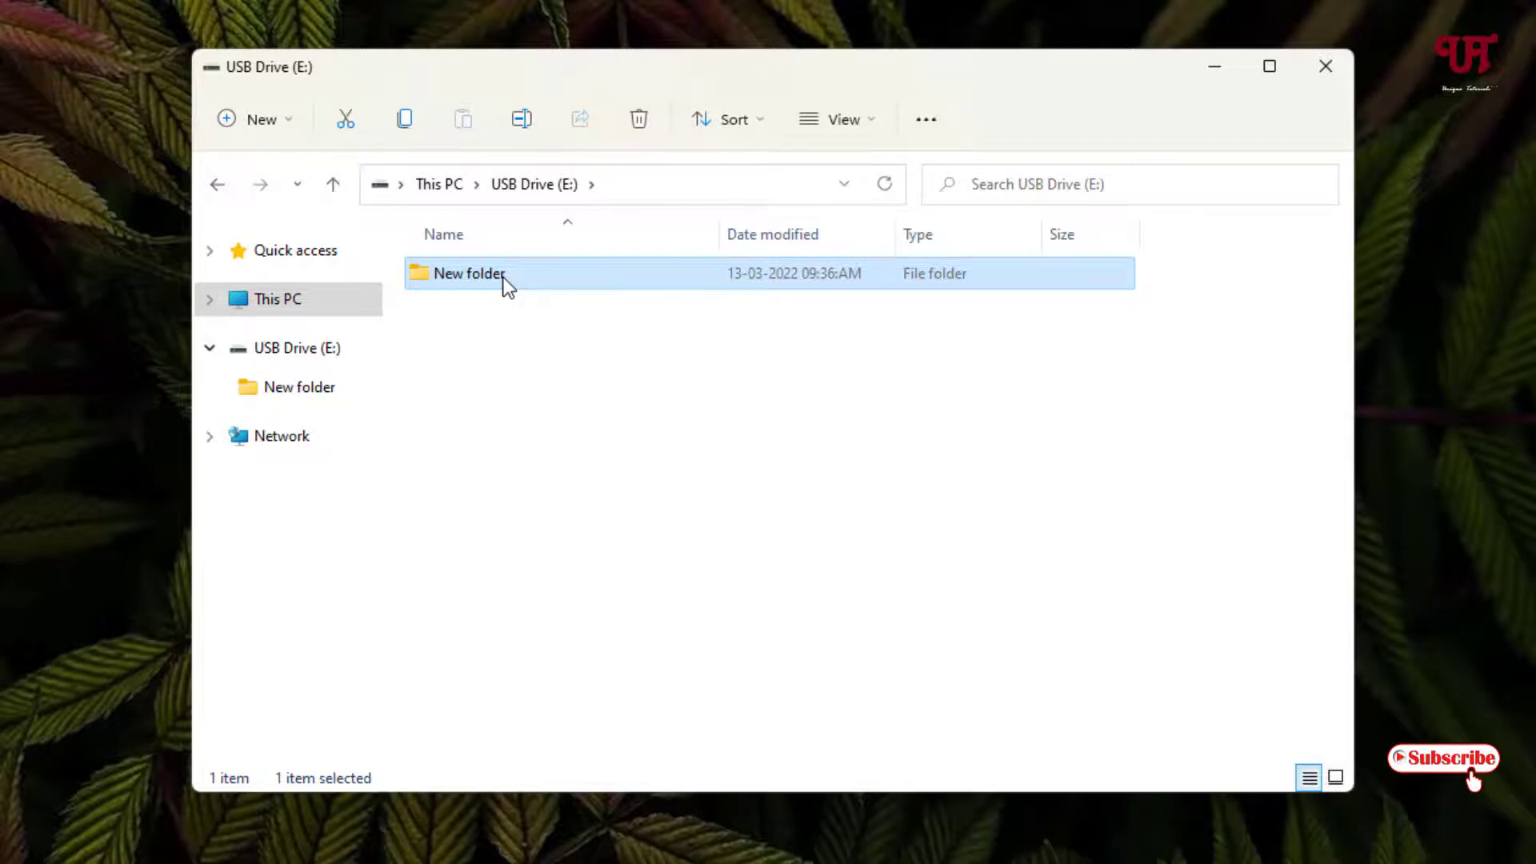
key("Delete")
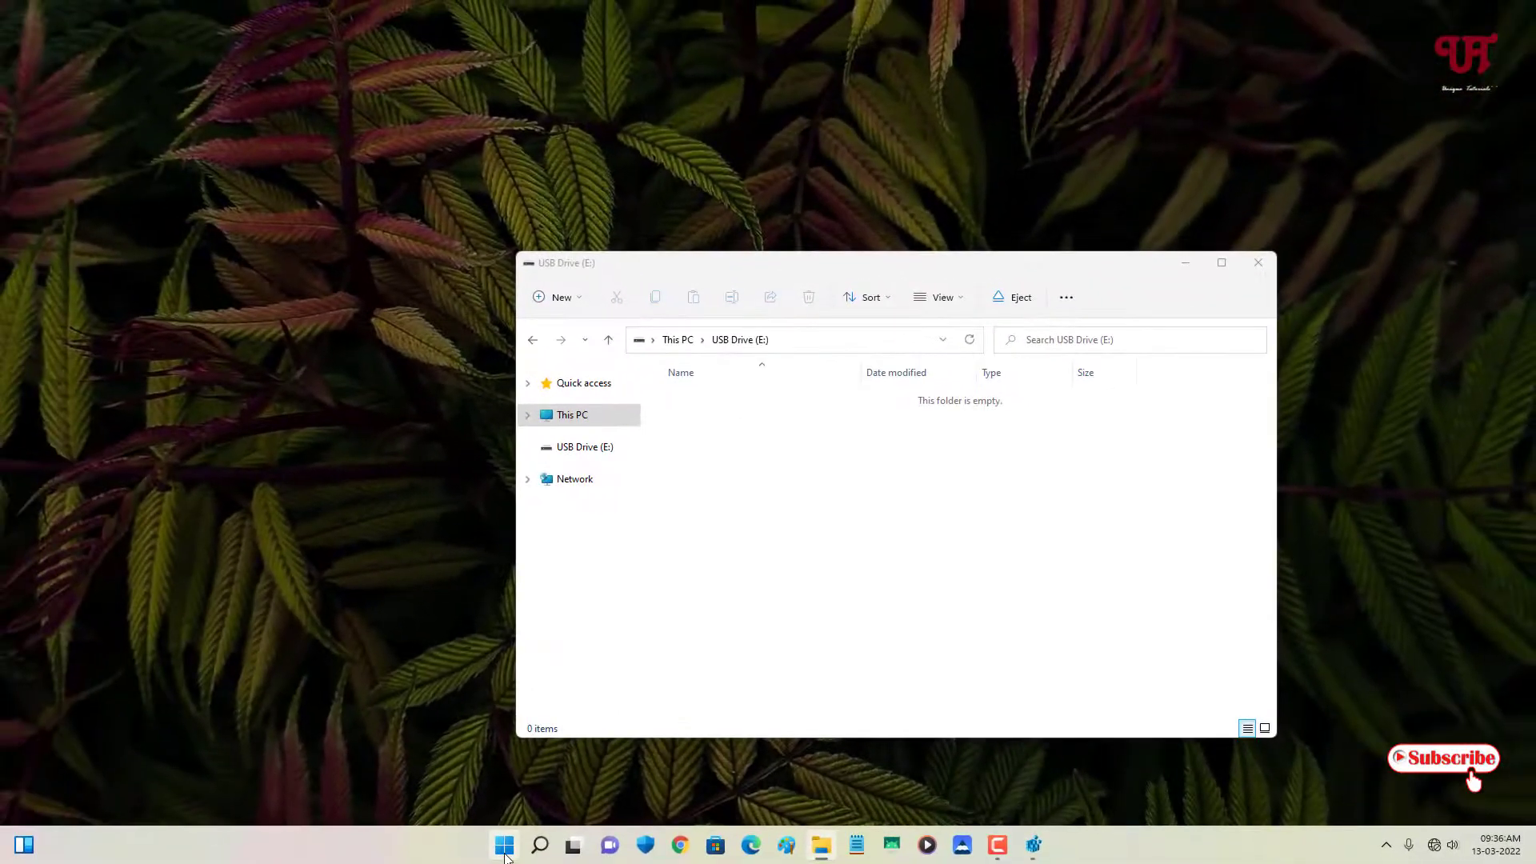
Step: Open the Recycle Bin and restore the deleted New folder to the USB drive
left_click(505, 848)
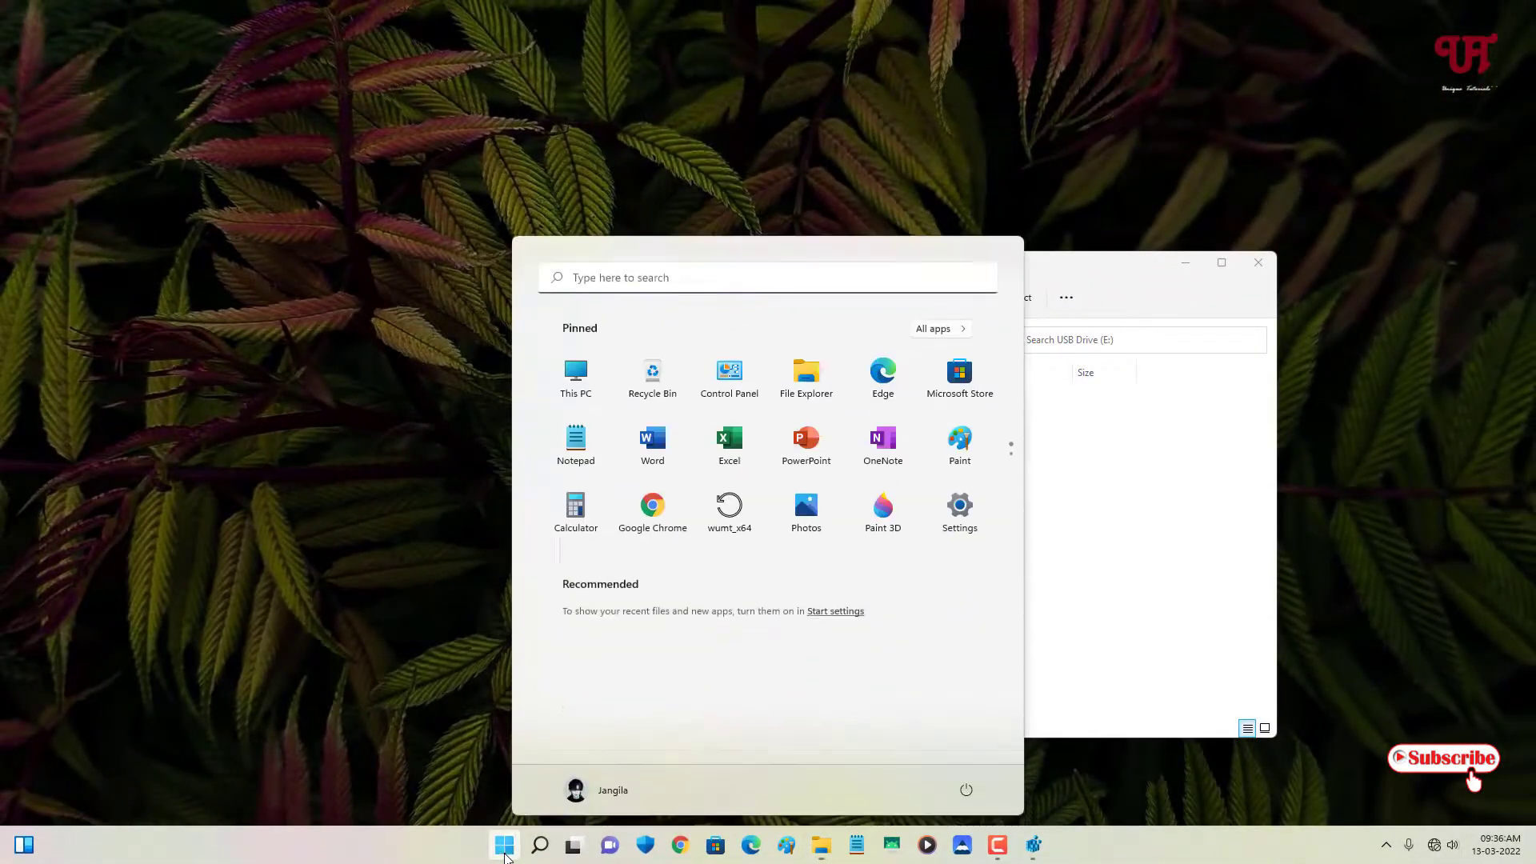
left_click(654, 376)
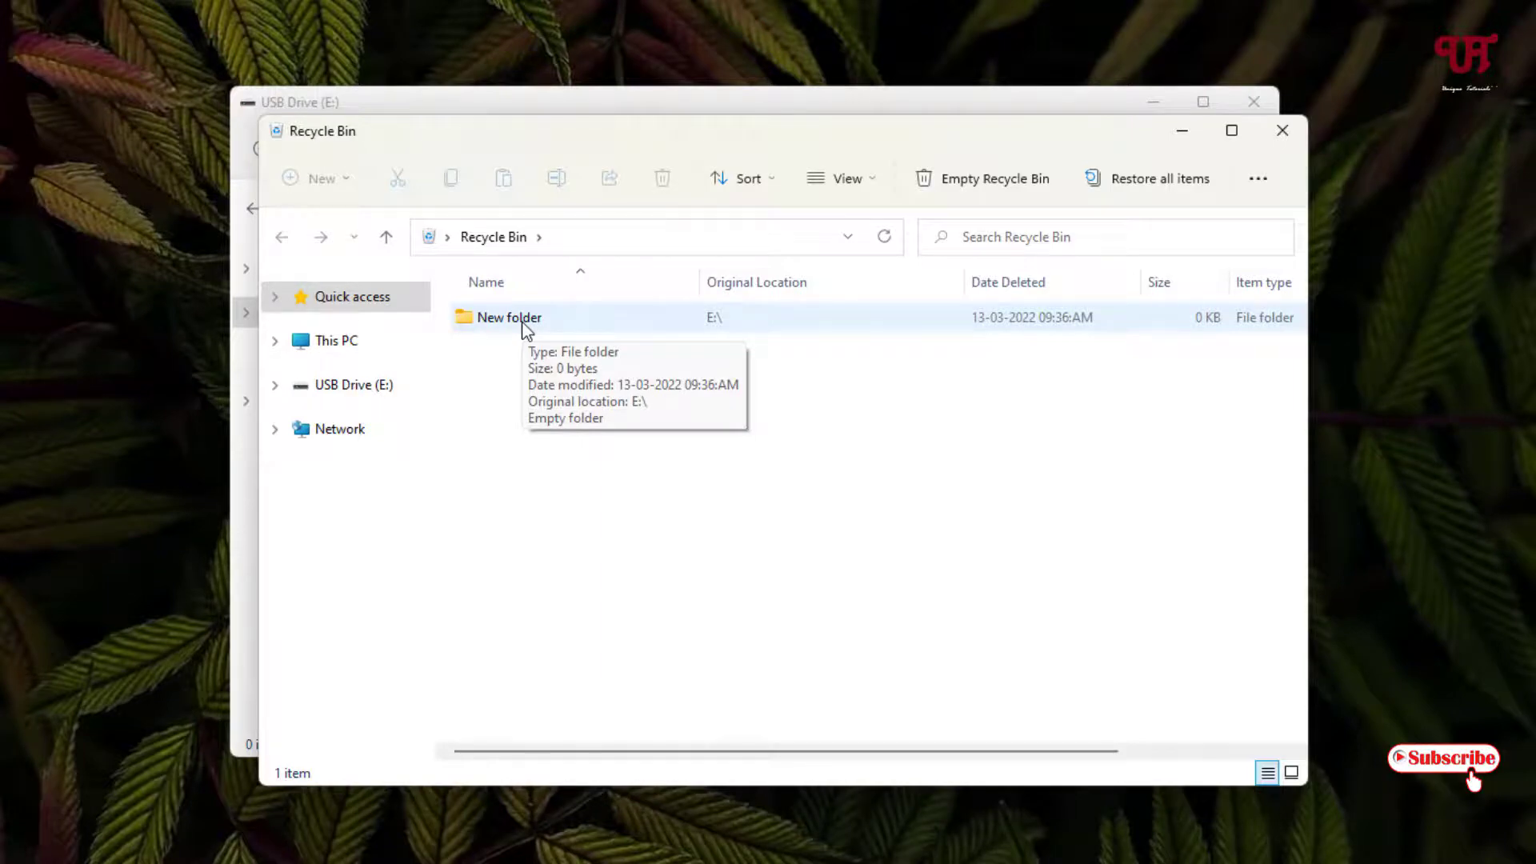
left_click(522, 324)
right_click(524, 326)
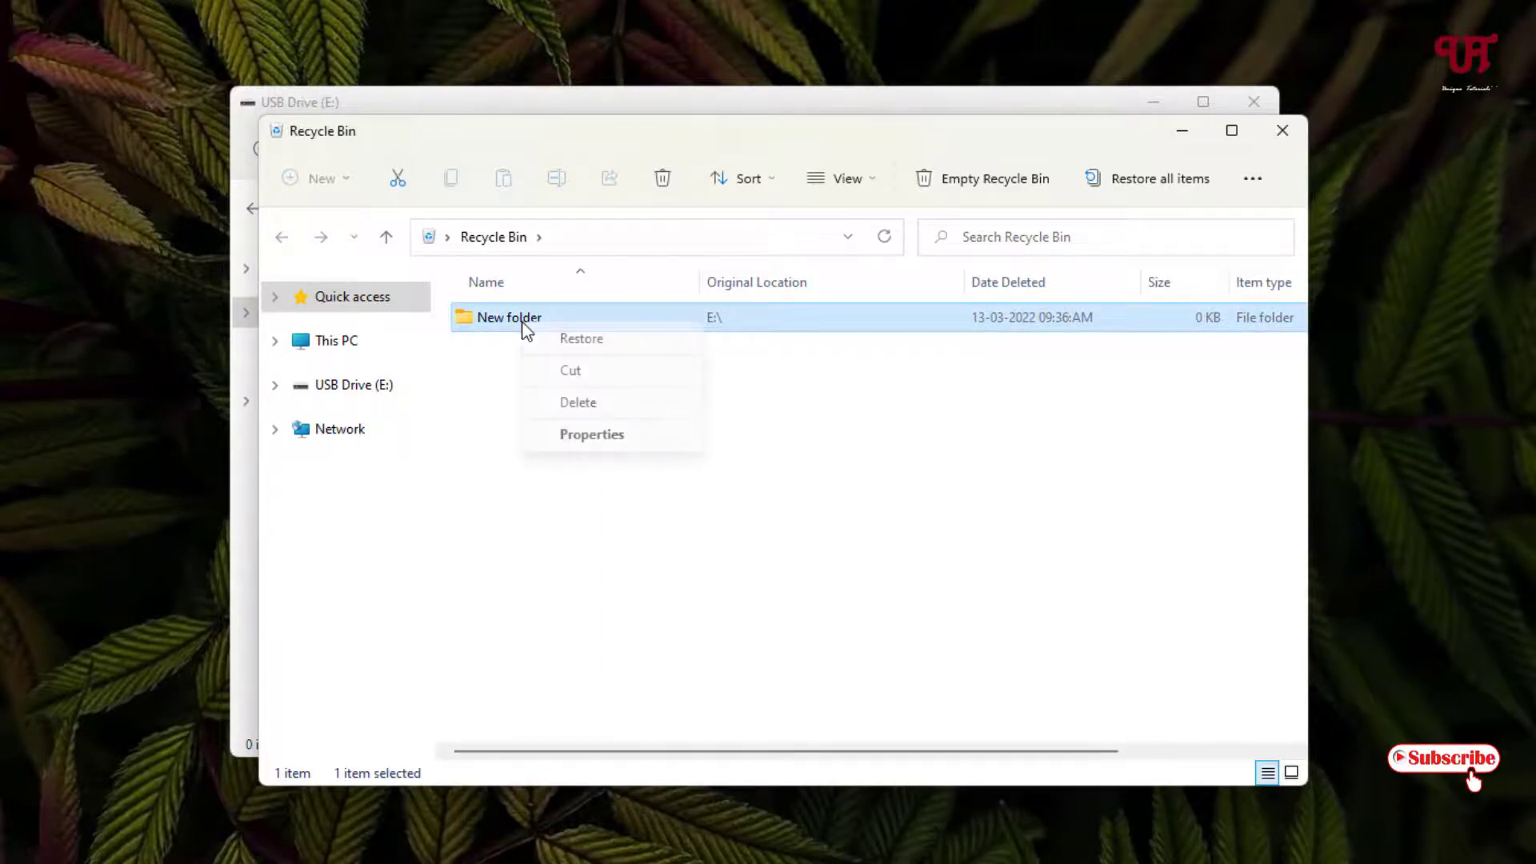
left_click(565, 340)
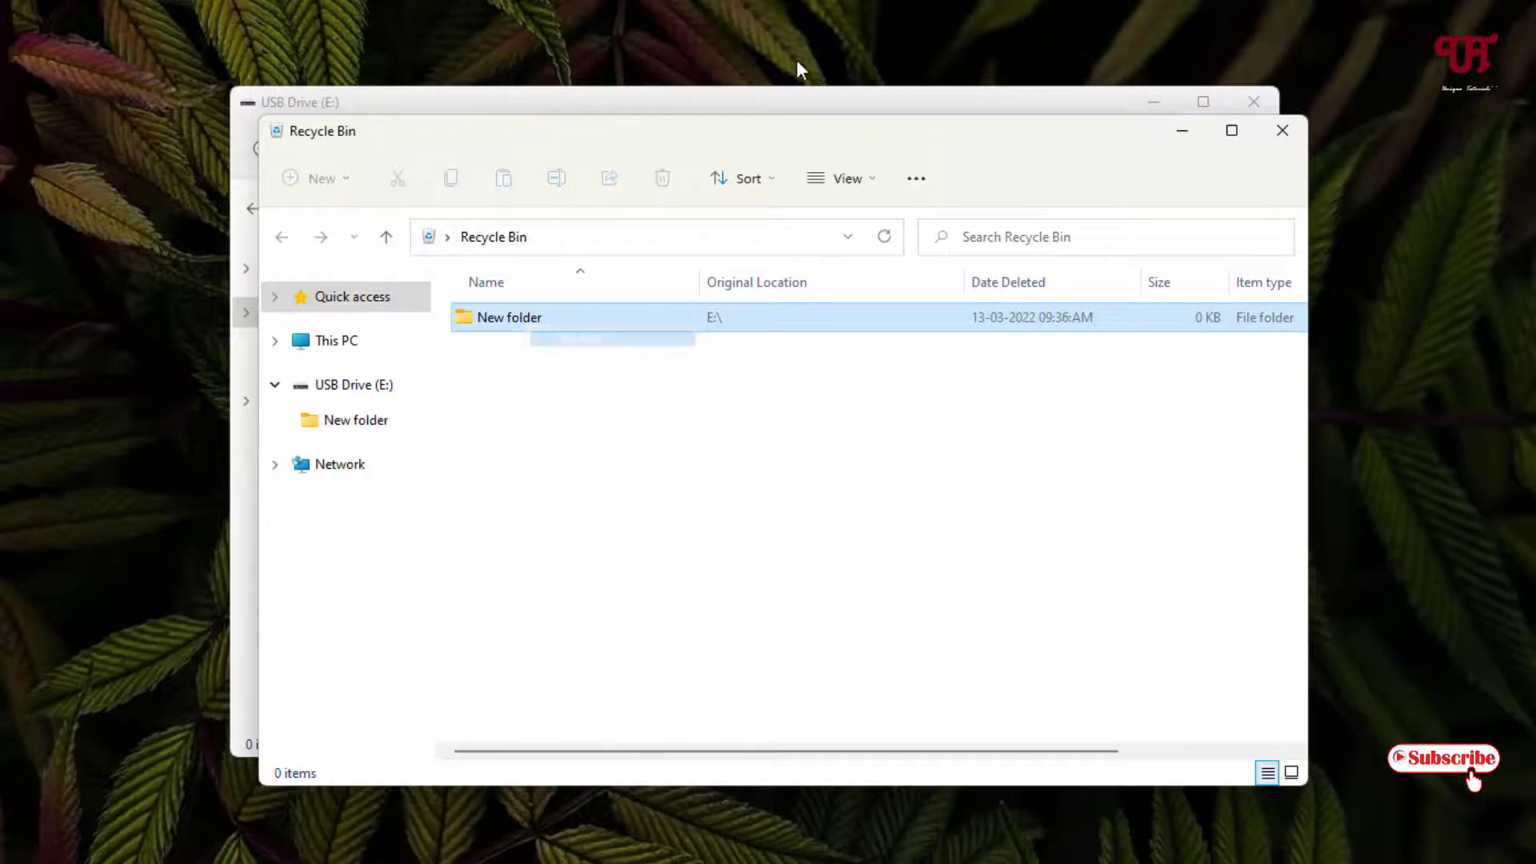
Step: Check the USB Drive (E:) window for the restored folder, and close the Recycle Bin window
left_click(767, 92)
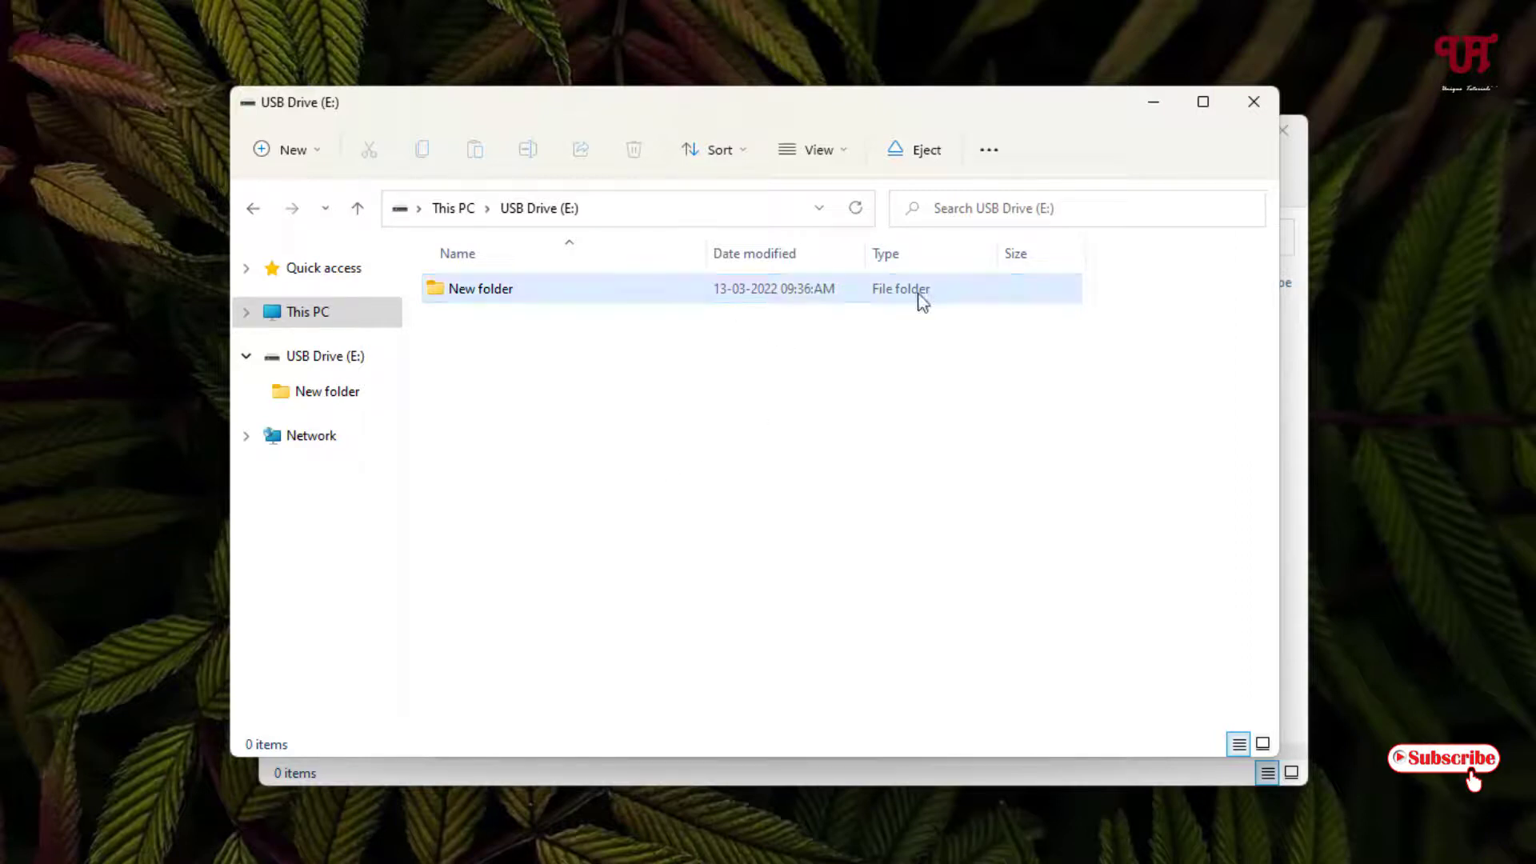
left_click(1301, 414)
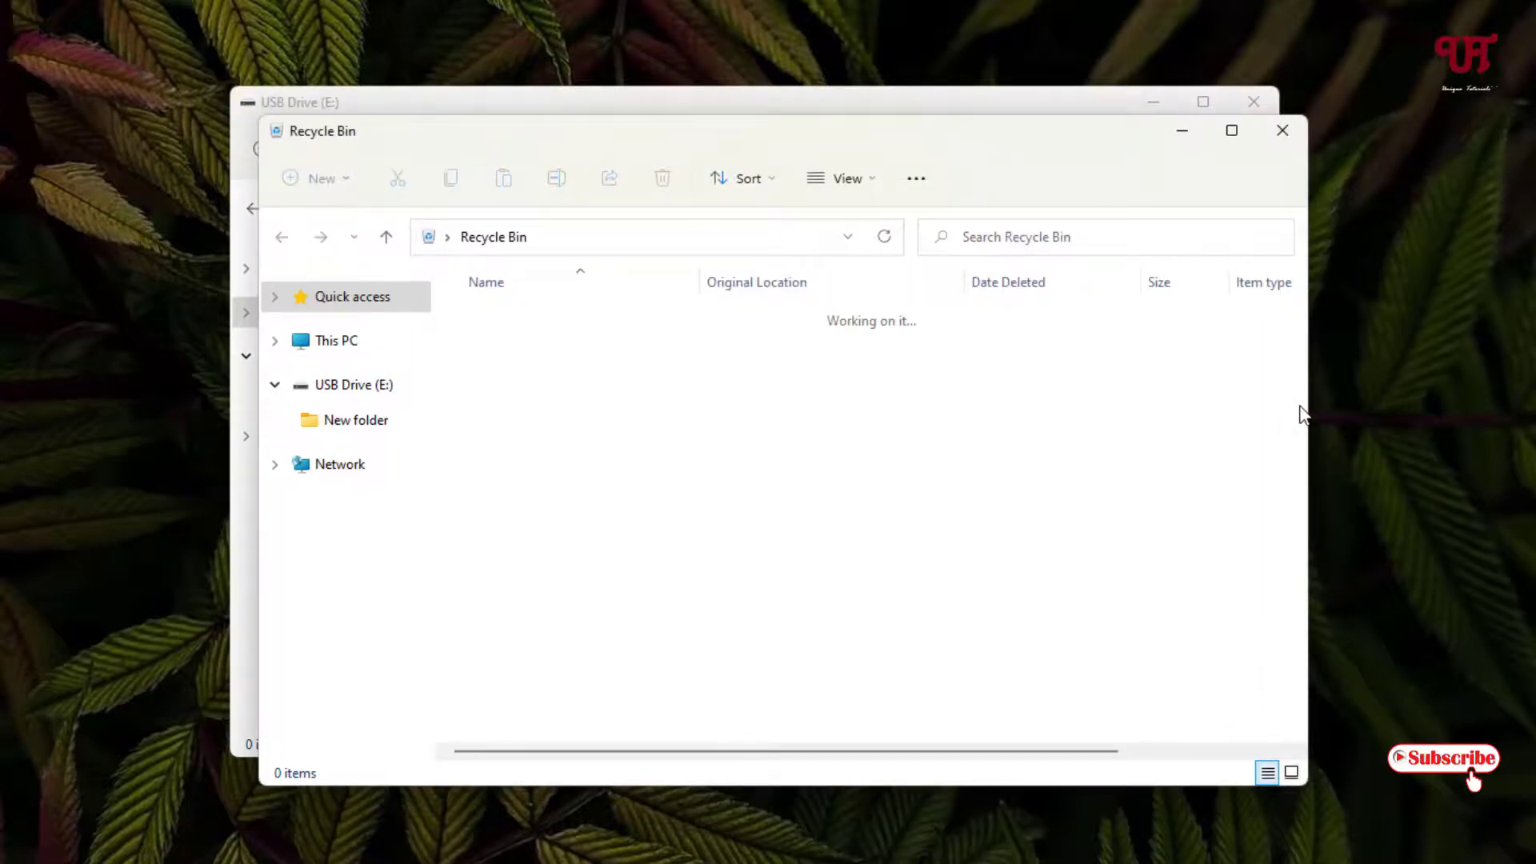
left_click(1281, 130)
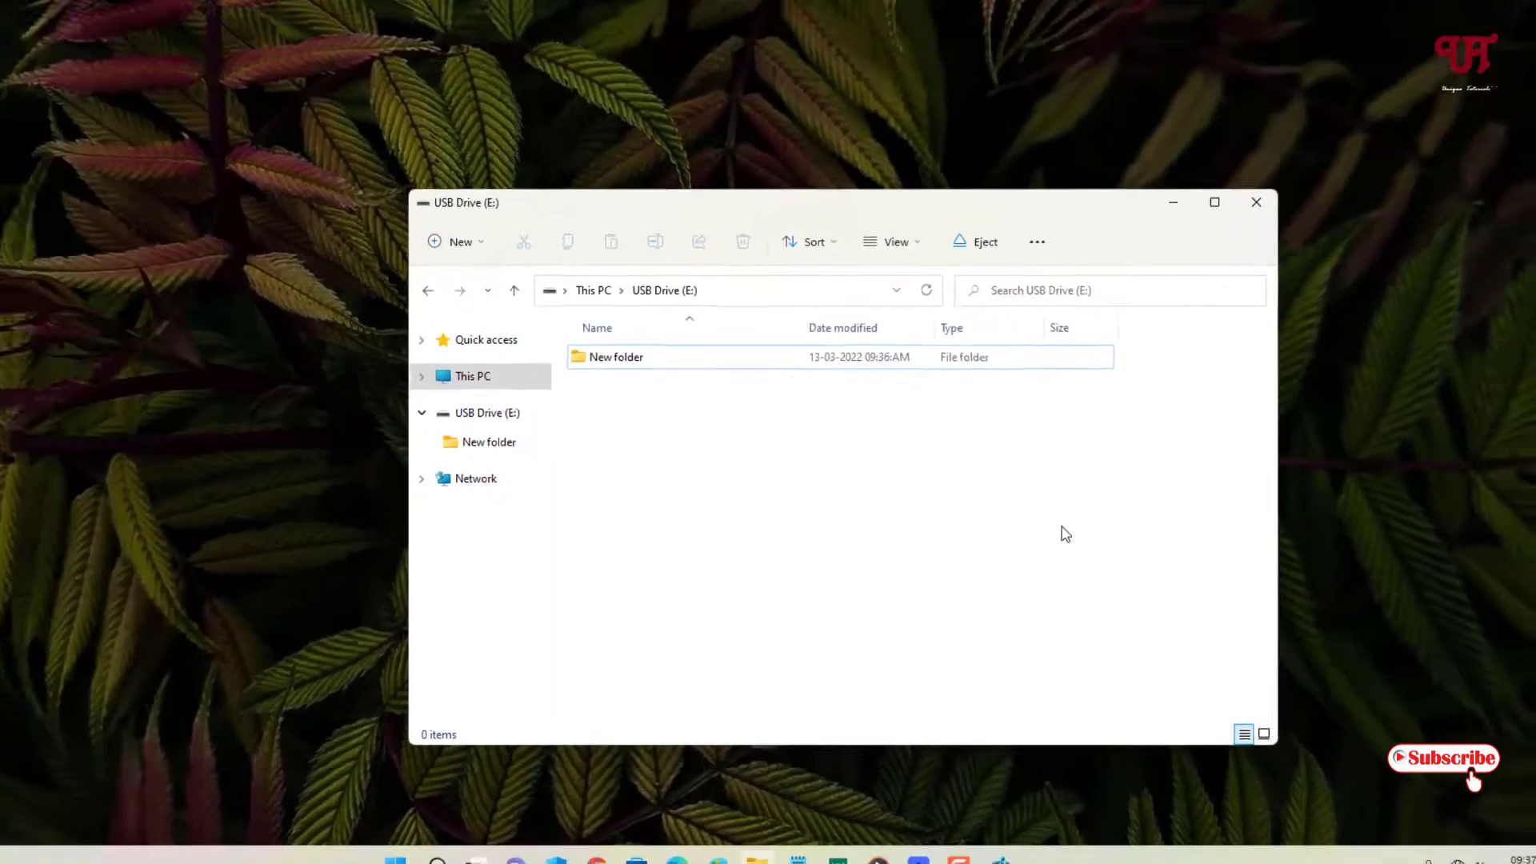
Step: Switch to Registry Editor, permanently delete the RecycleBinDrives value from the Explorer key, and close the editor
left_click(1002, 860)
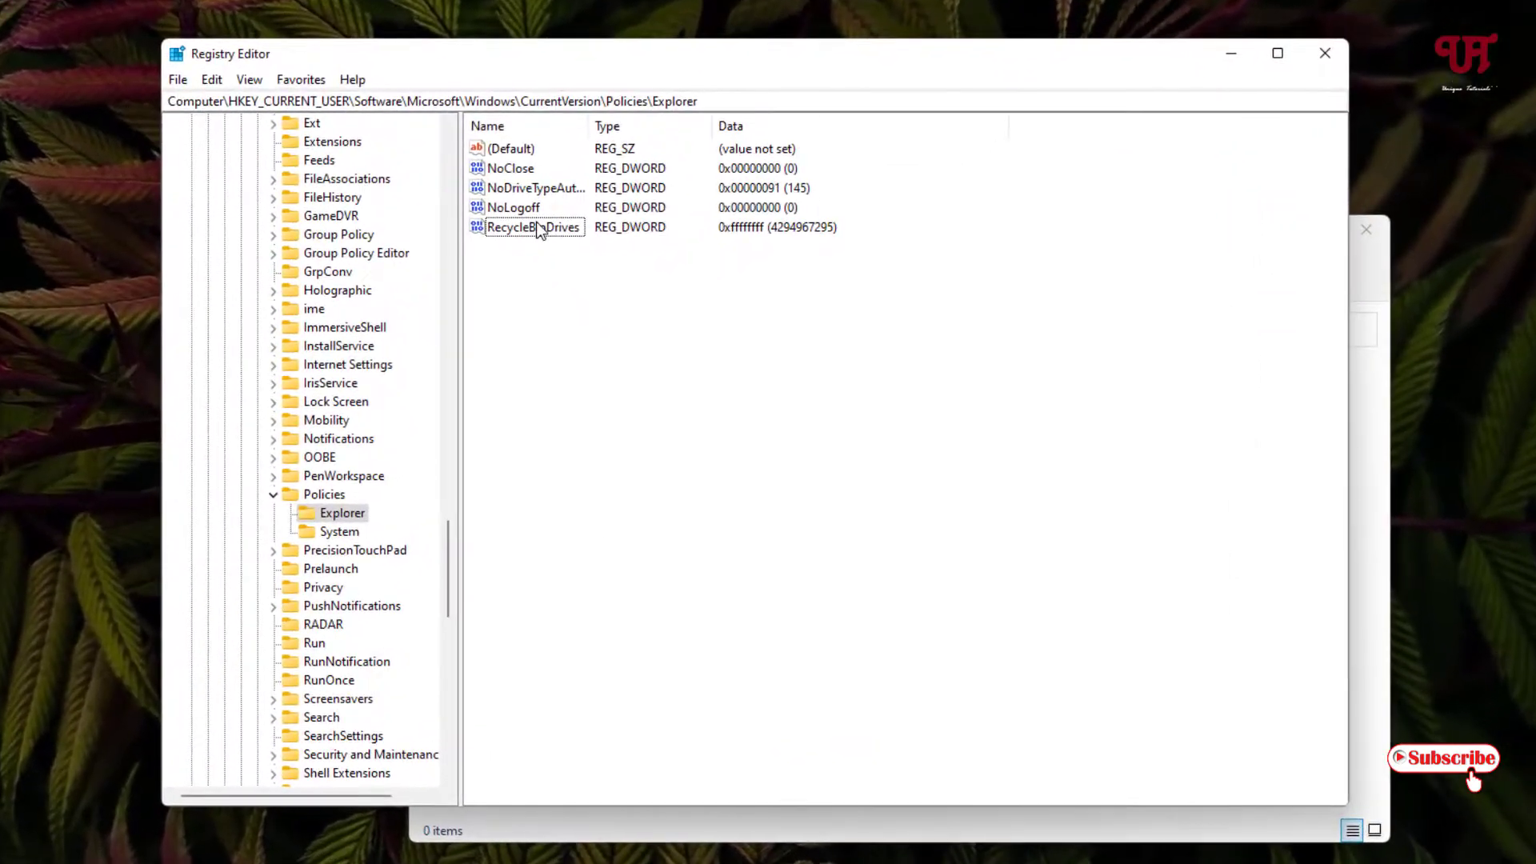
left_click(603, 251)
key("Delete")
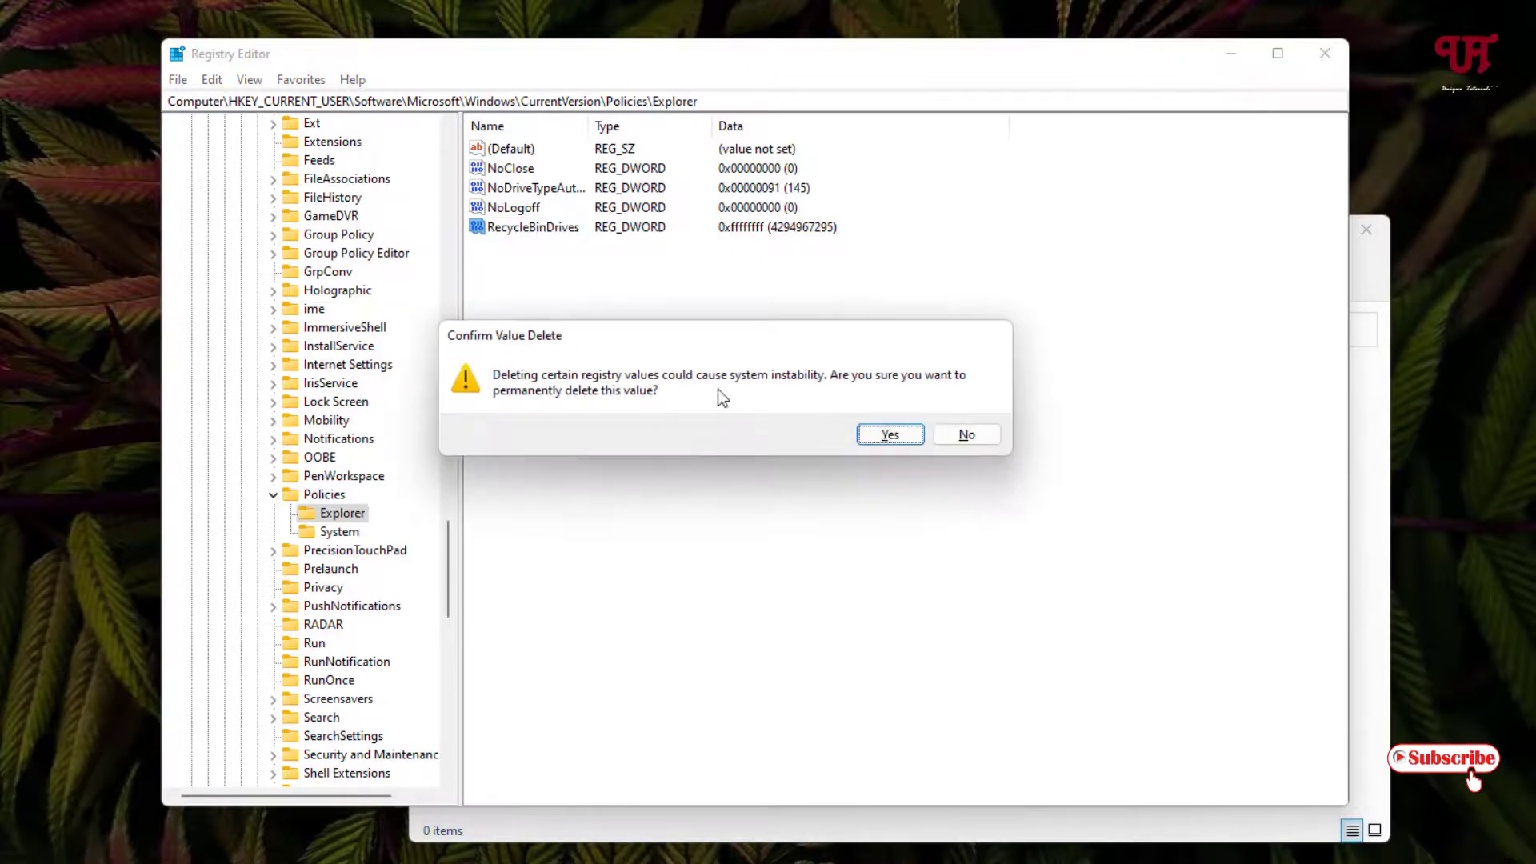
left_click(890, 435)
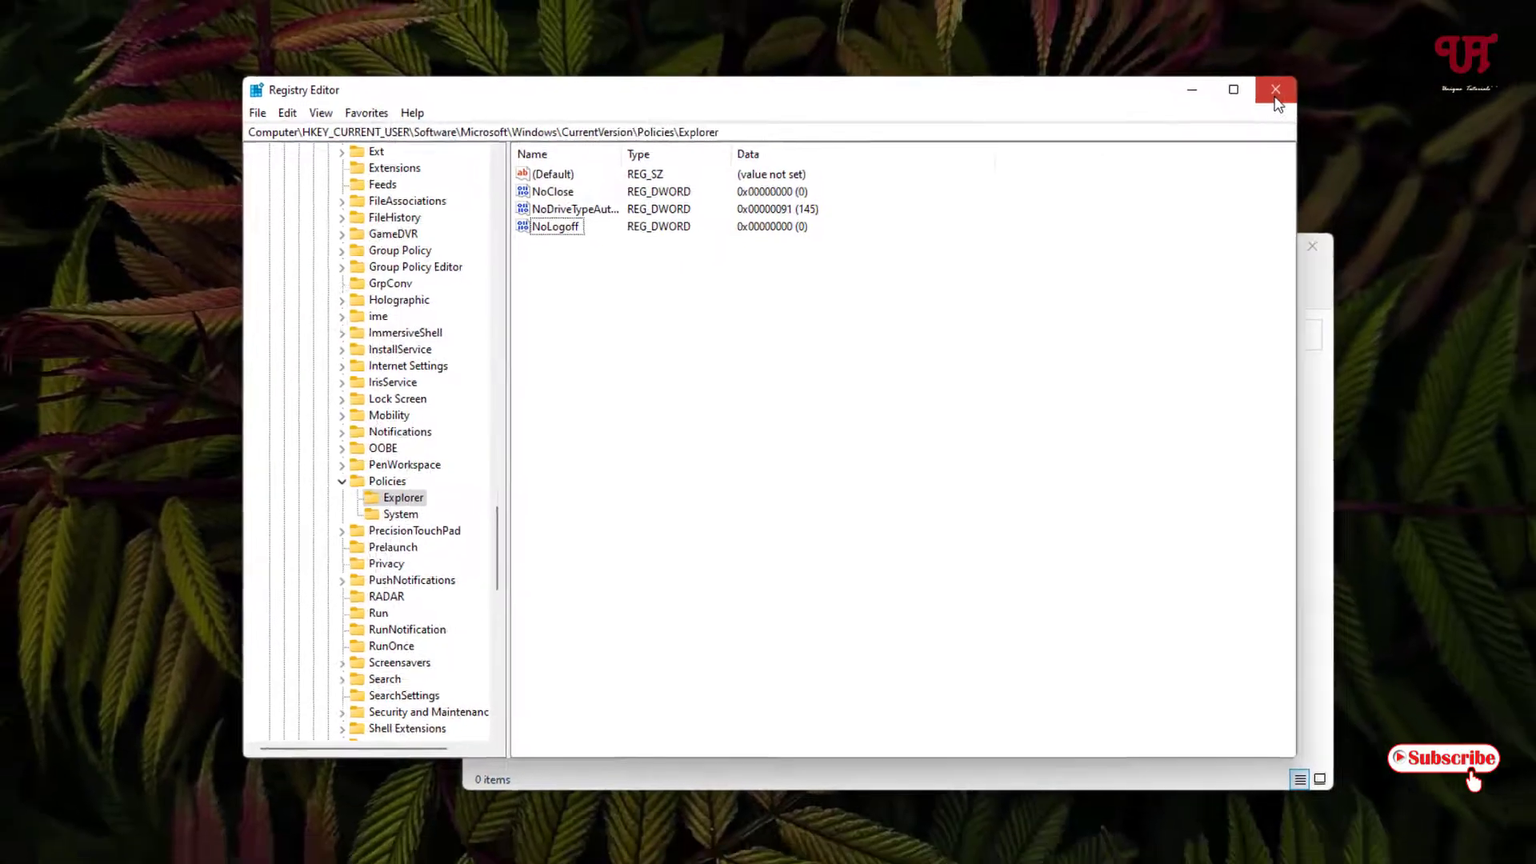
left_click(1325, 56)
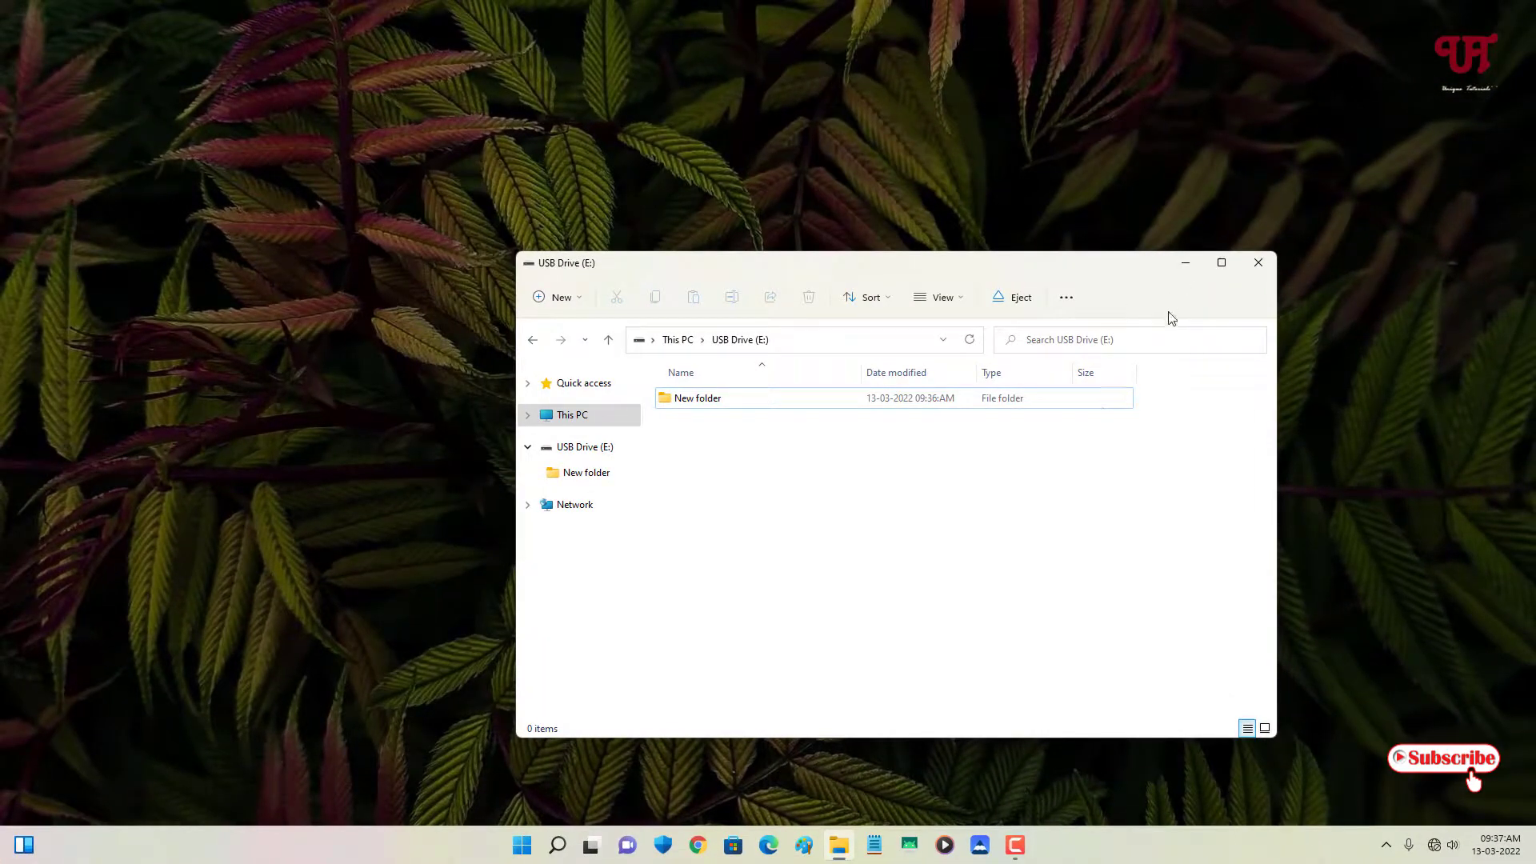
Step: Minimize the USB drive window and restart the Windows Explorer process from Task Manager
left_click(1185, 269)
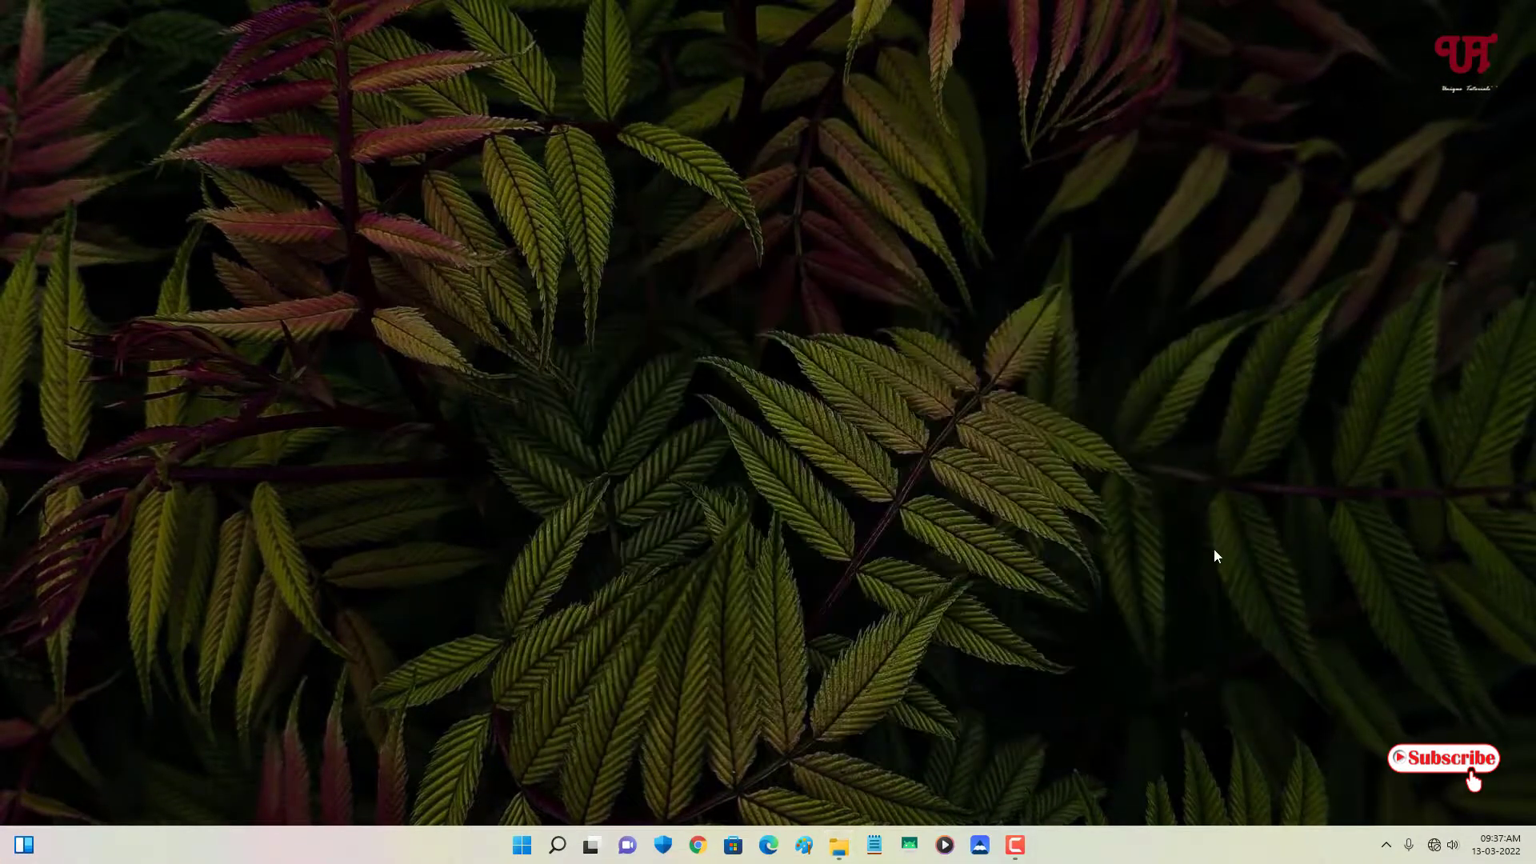
key("ctrl+shift+Escape")
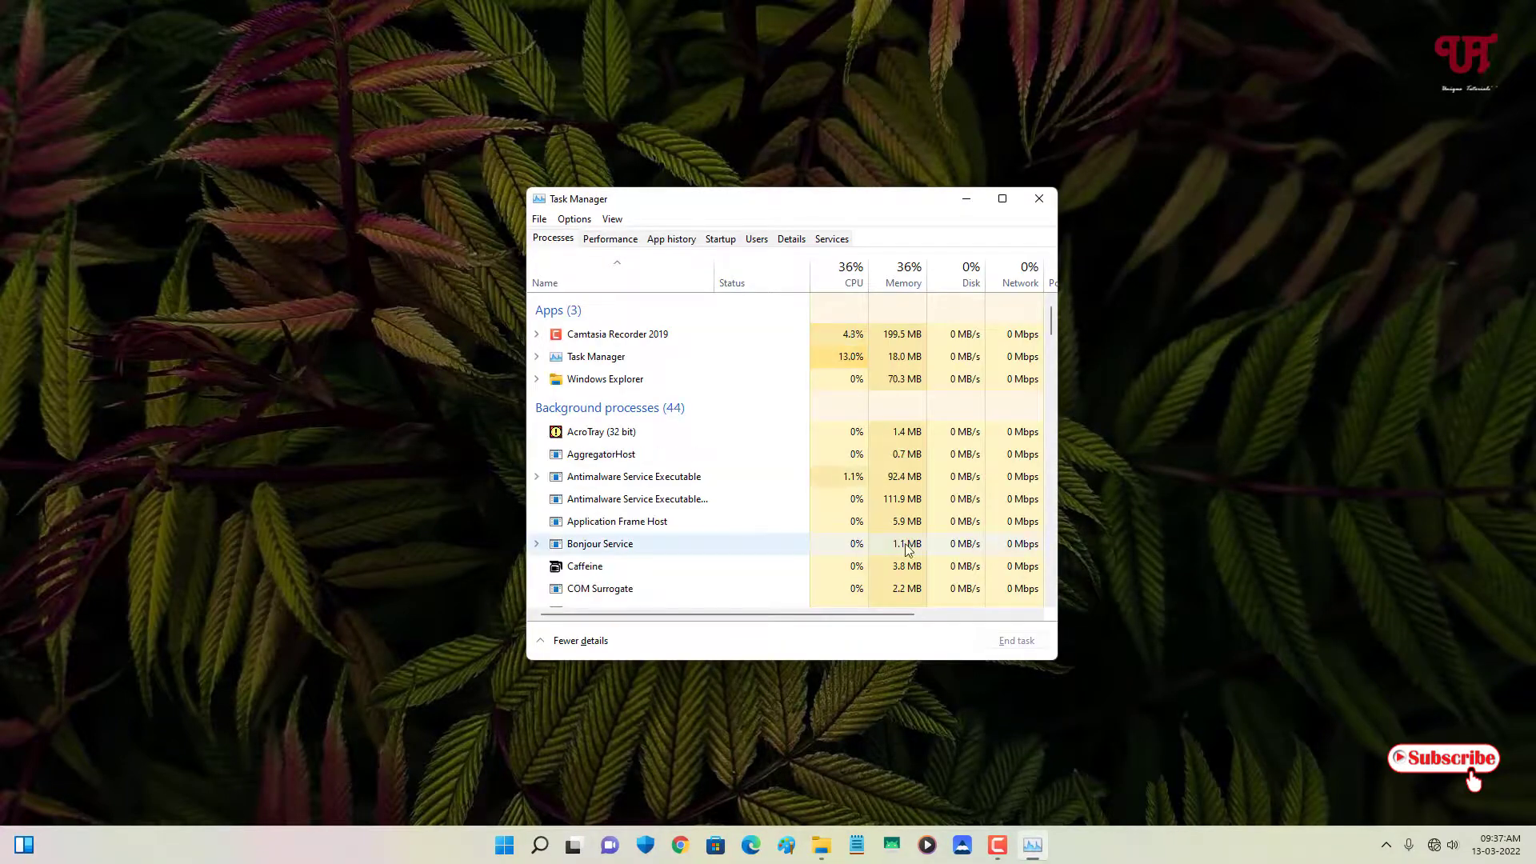
left_click(614, 381)
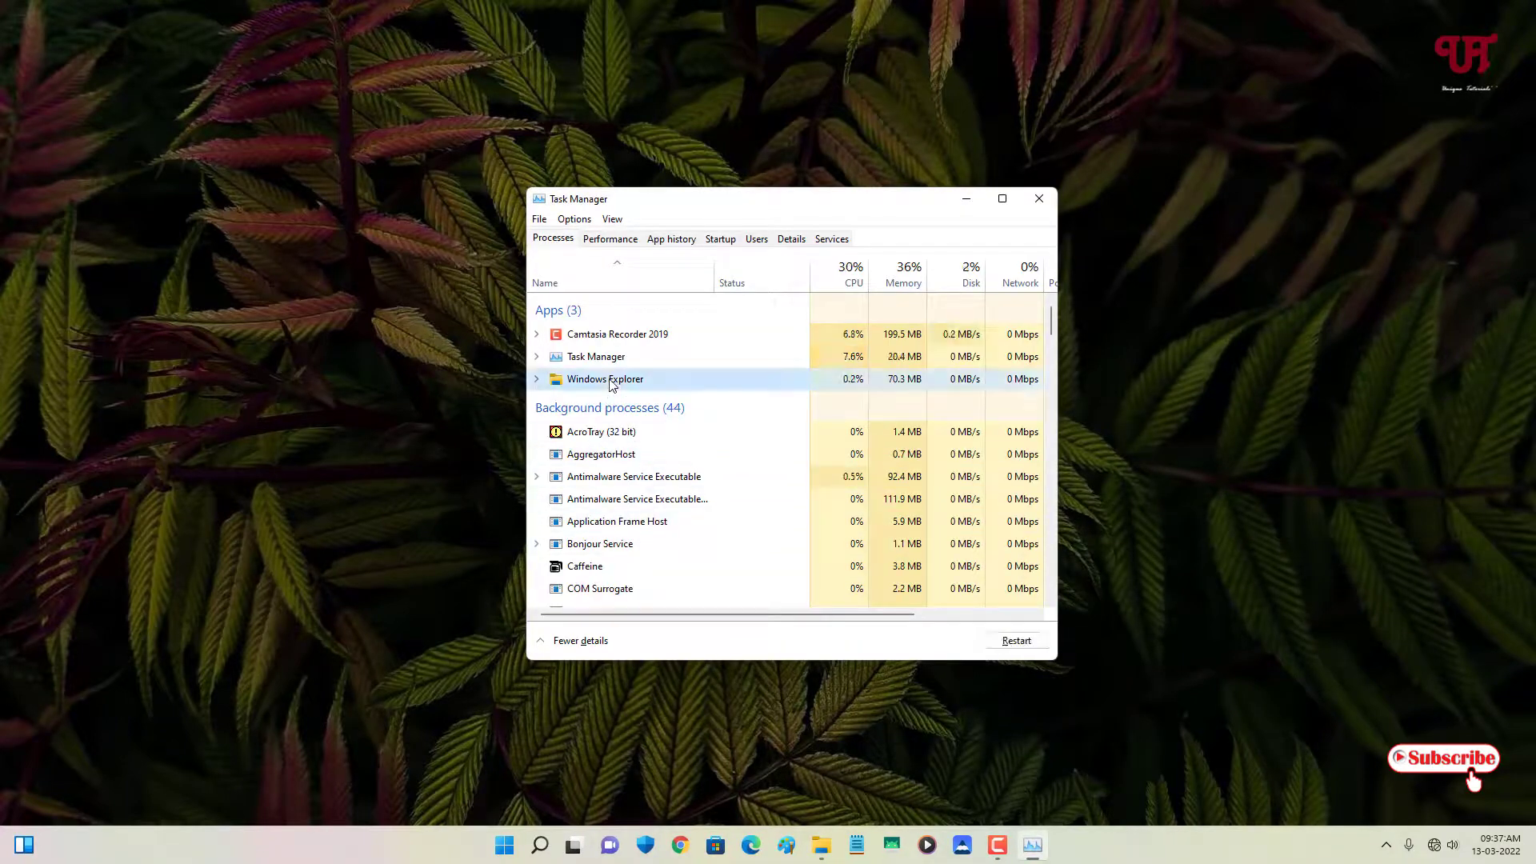
left_click(1018, 641)
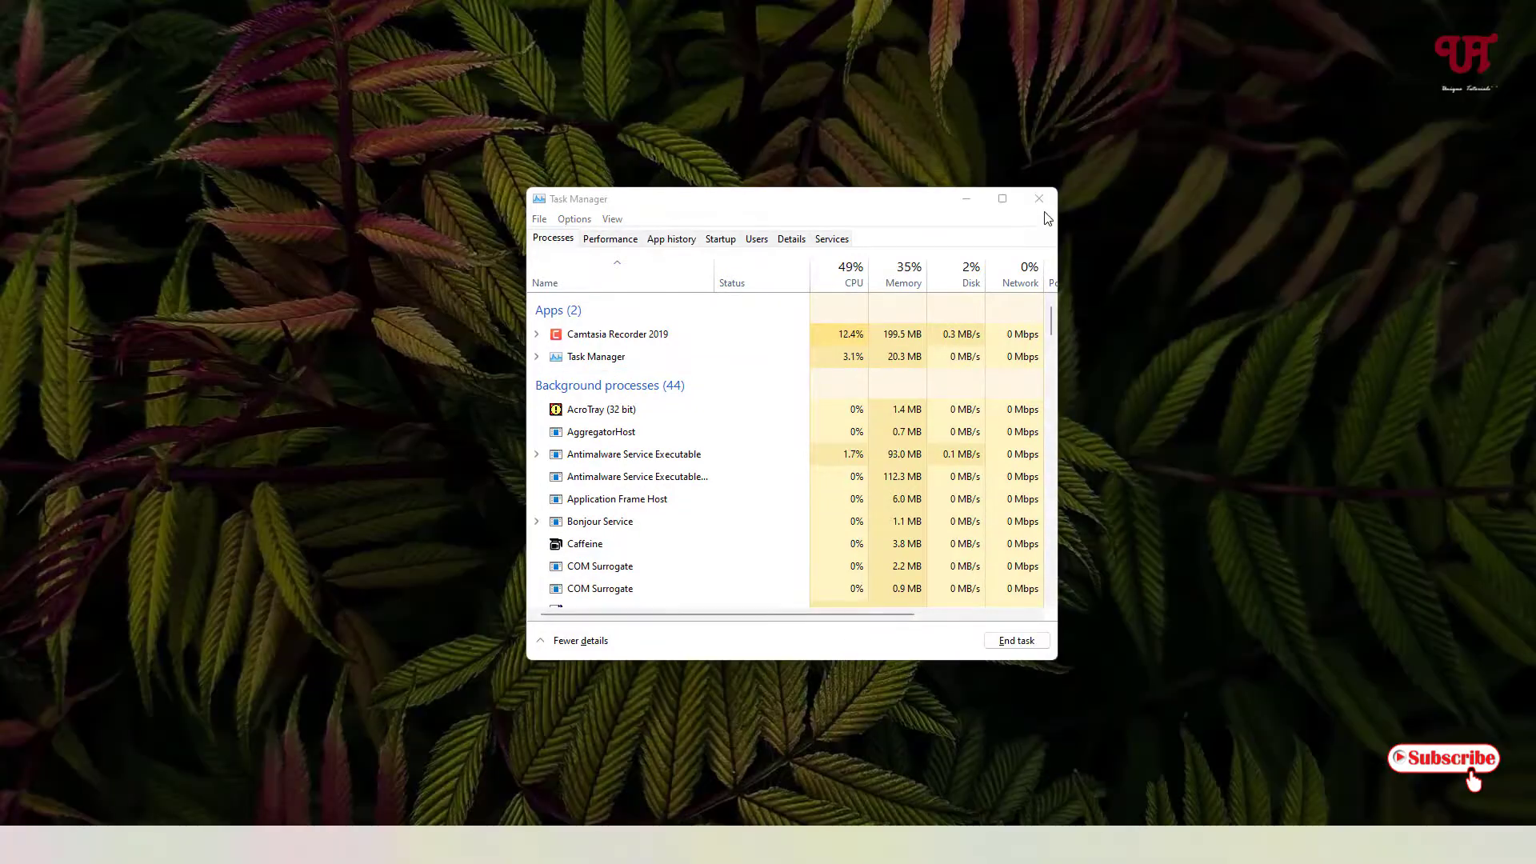